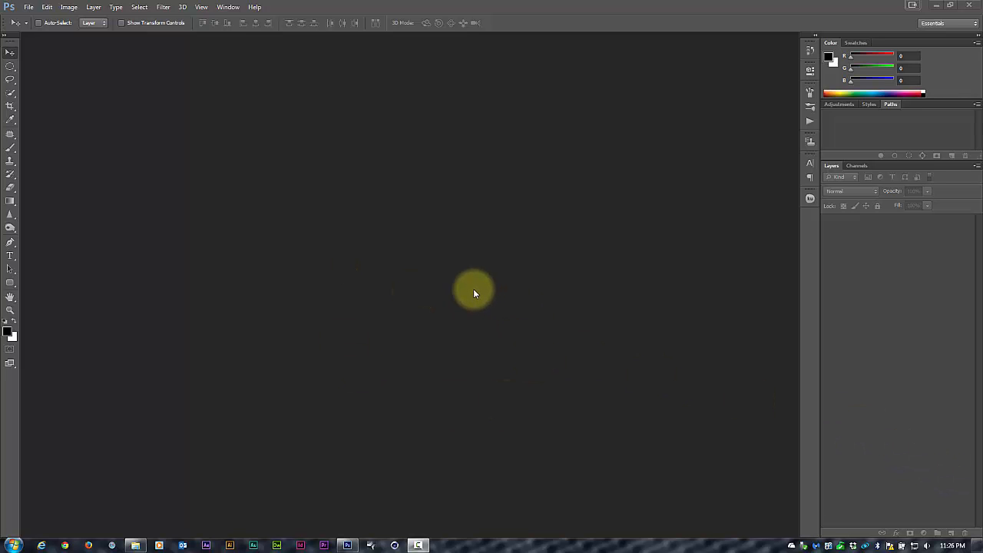
# Open IMG_5760.JPG from the Cancun iPhone folder and convert its Background into a regular layer named Layer 0
pyautogui.click(28, 7)
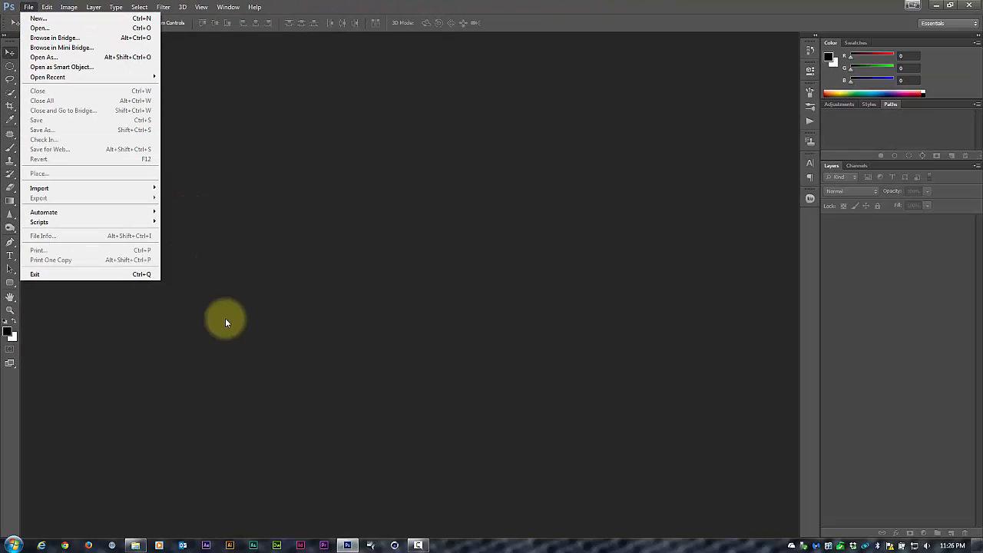
pyautogui.click(136, 544)
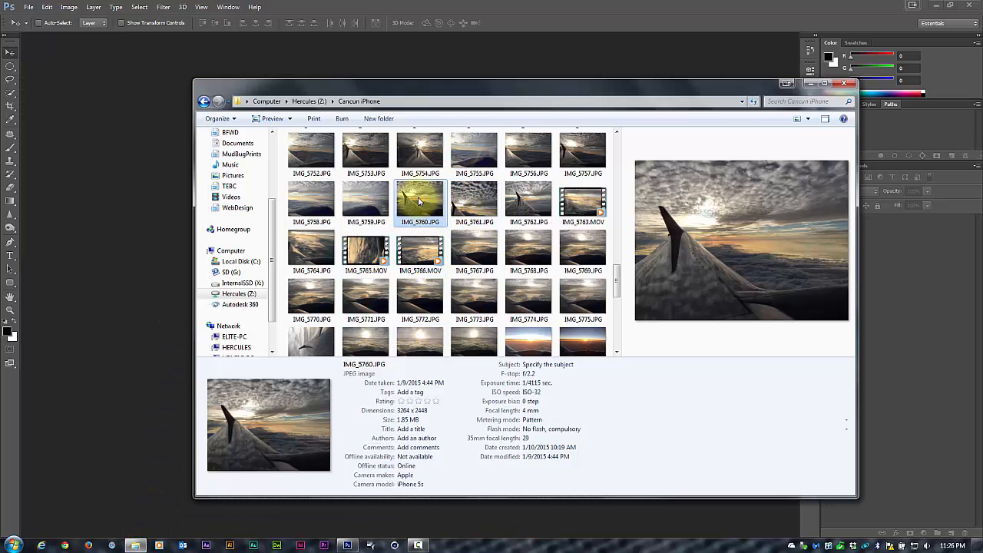
pyautogui.moveTo(420, 202); pyautogui.dragTo(154, 220)
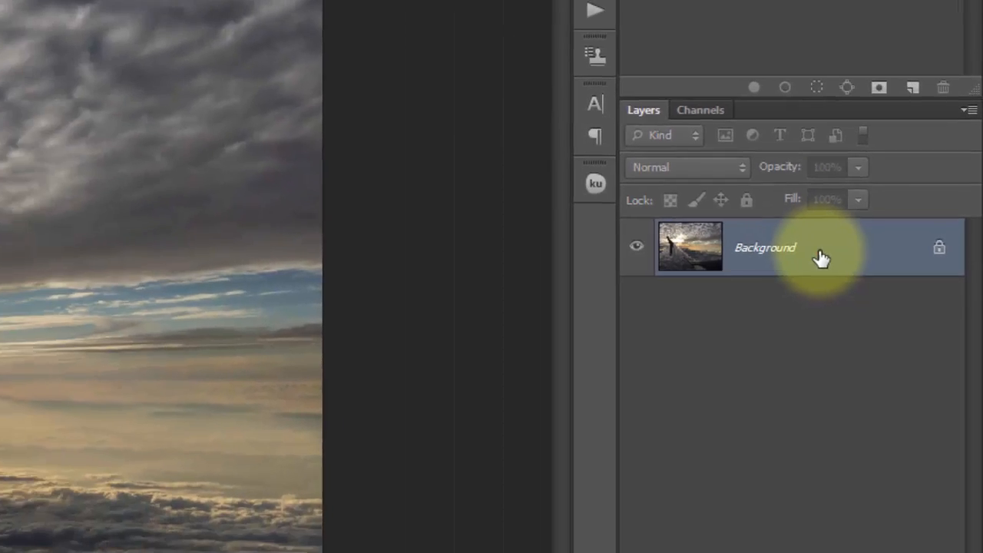
pyautogui.doubleClick(759, 248)
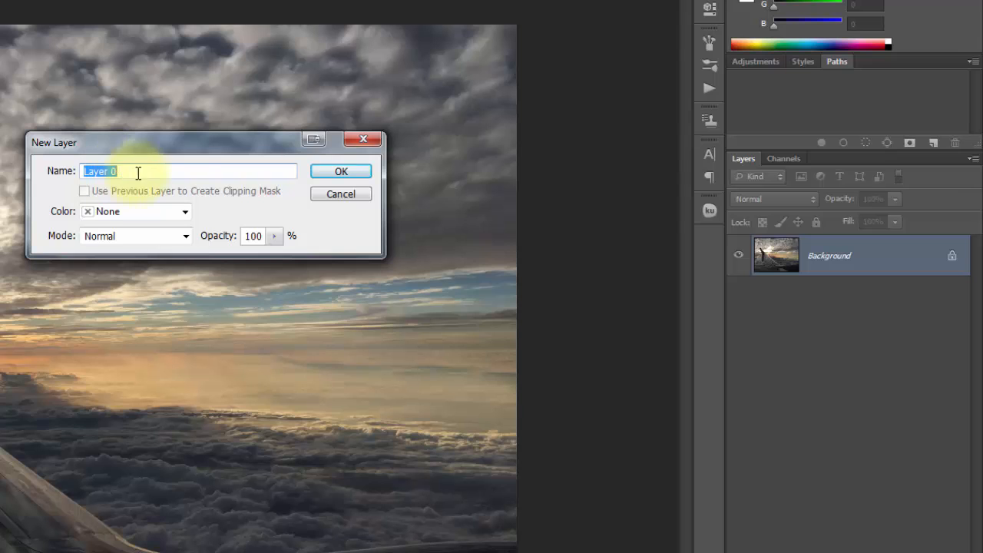
pyautogui.click(341, 171)
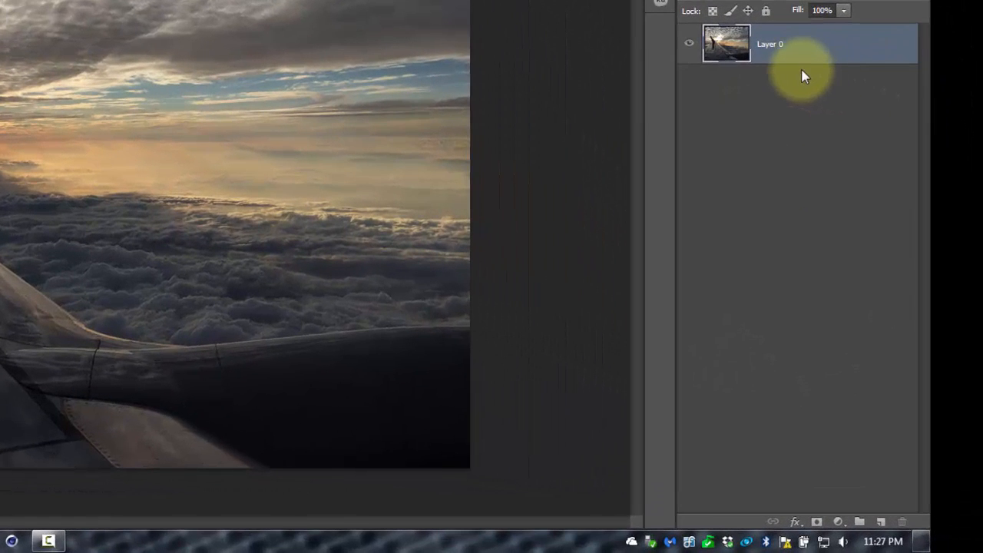
# Try two ways of duplicating Layer 0, removing the first copy by undoing and the second by merging it down
pyautogui.moveTo(811, 50); pyautogui.dragTo(883, 520)
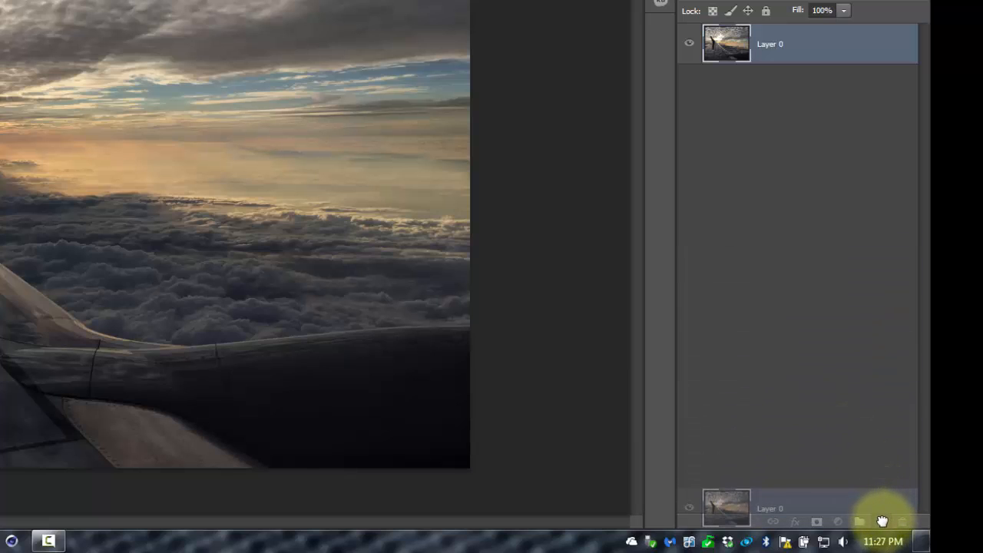
pyautogui.moveTo(882, 519); pyautogui.dragTo(881, 520)
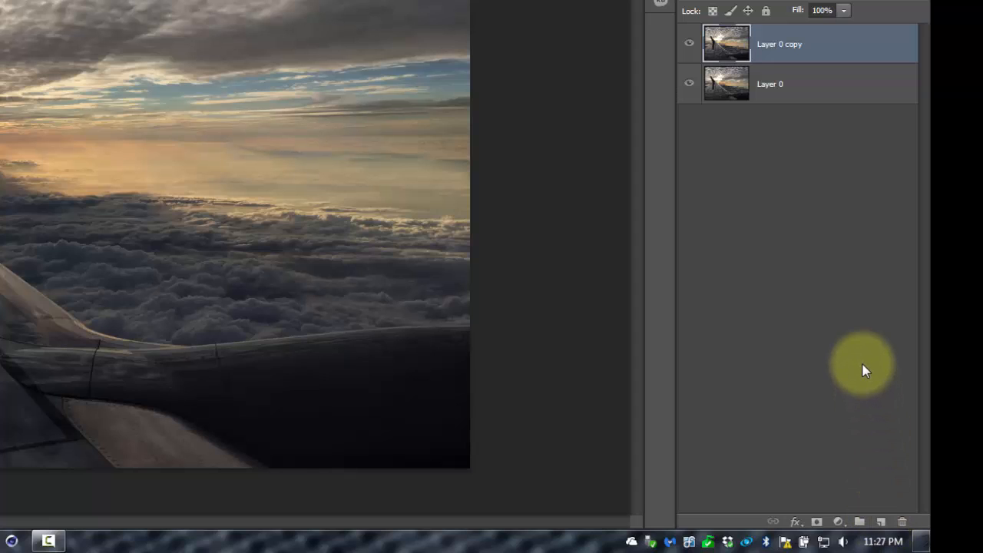
pyautogui.hotkey('ctrl', 'z')
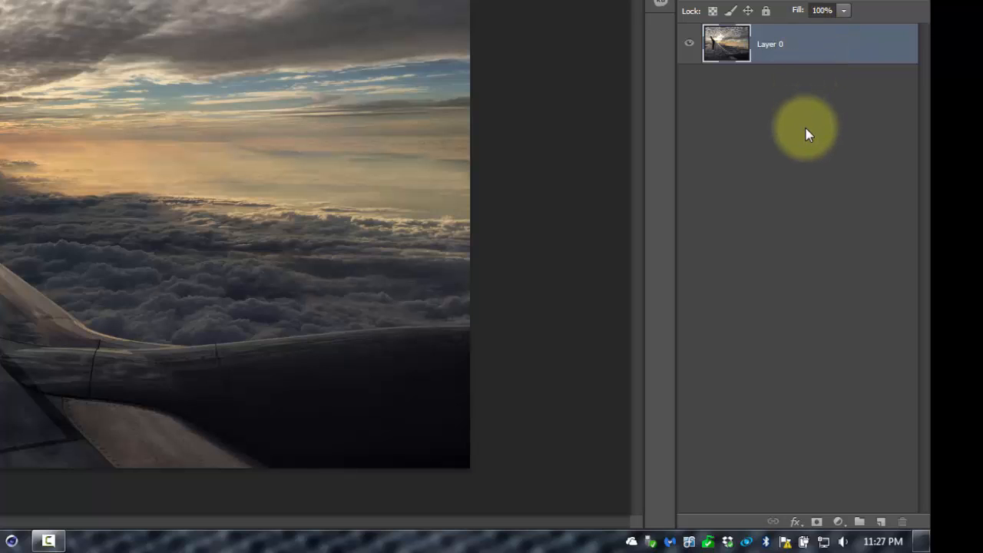
pyautogui.hotkey('ctrl', 'j')
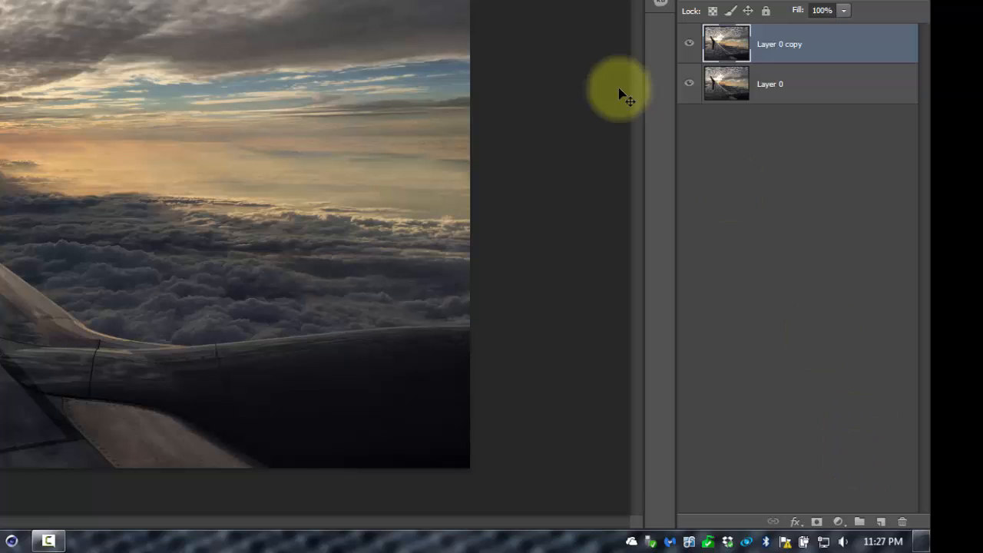
pyautogui.hotkey('ctrl', 'e')
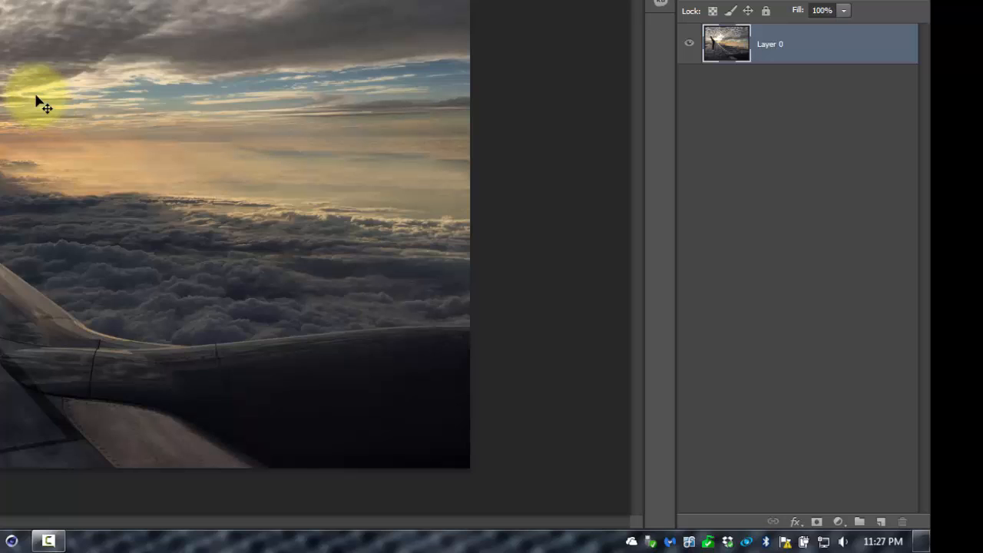
# Add a new empty layer, try it beneath Layer 0, and return it to the top of the layer stack
pyautogui.click(881, 523)
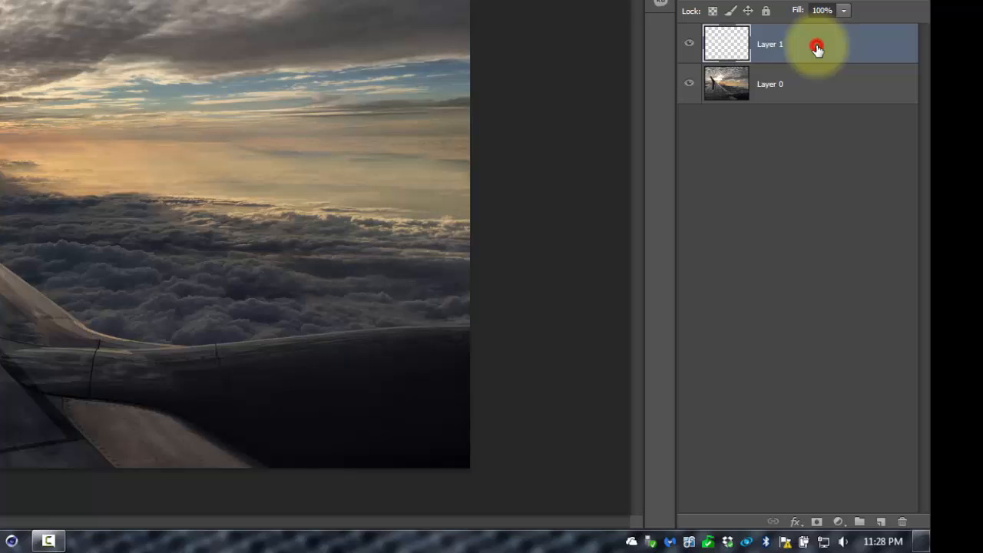
pyautogui.moveTo(818, 50); pyautogui.dragTo(818, 109)
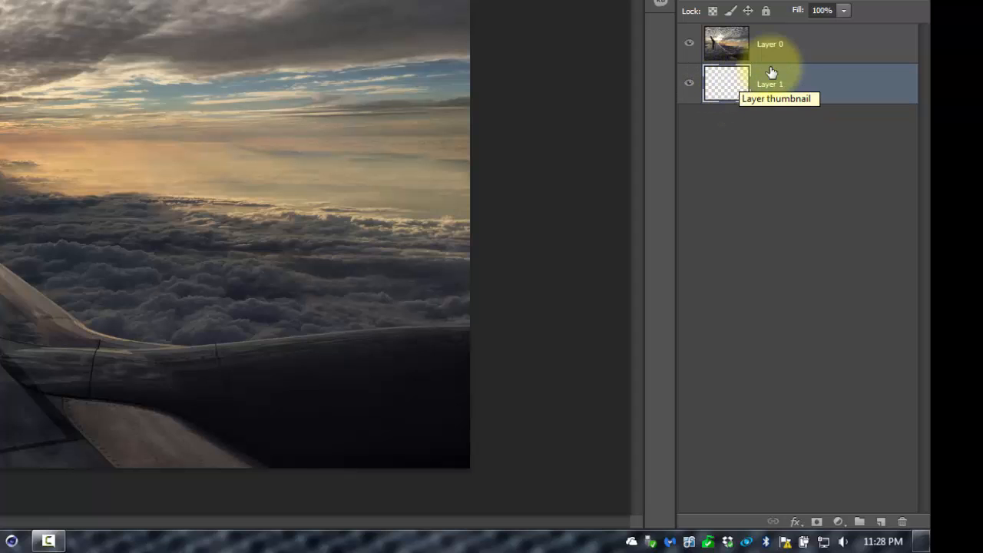
pyautogui.moveTo(779, 81); pyautogui.dragTo(781, 33)
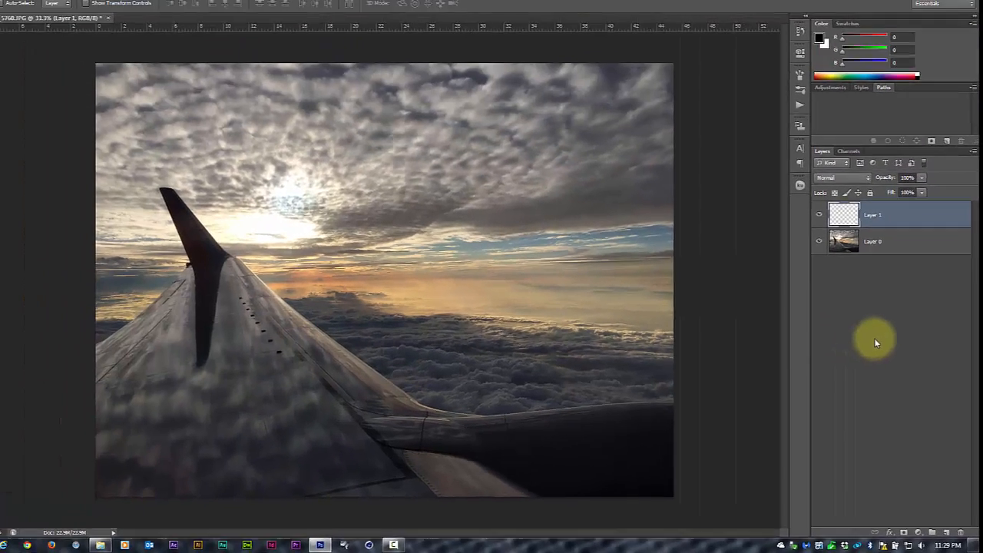
pyautogui.click(802, 234)
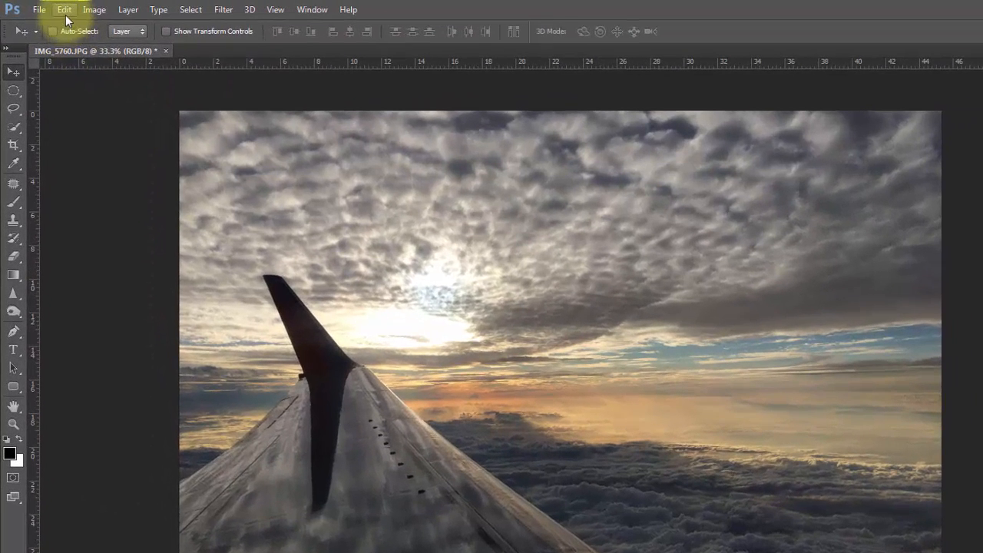
# Check the Zoom with Scroll Wheel option in the General preferences and close the dialog
pyautogui.click(47, 7)
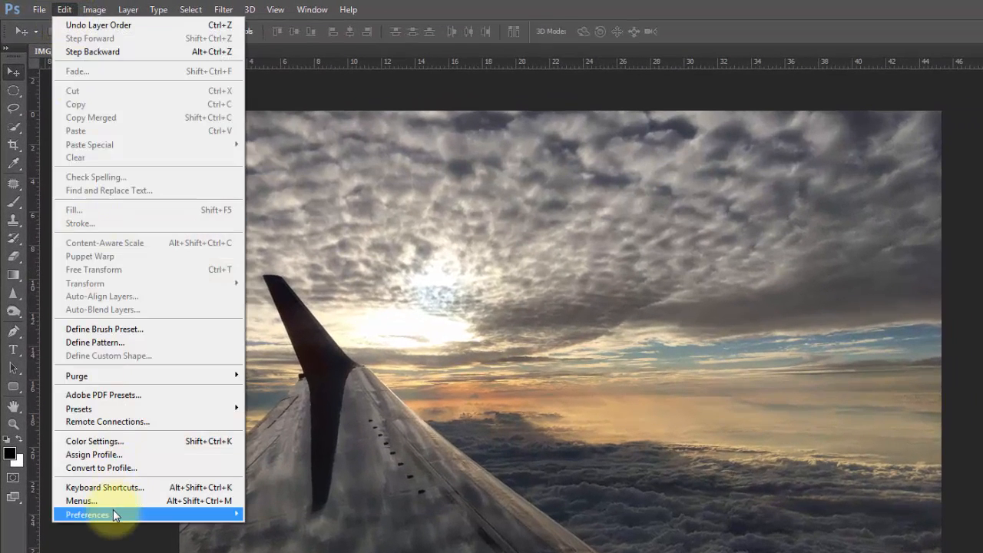
pyautogui.moveTo(113, 514)
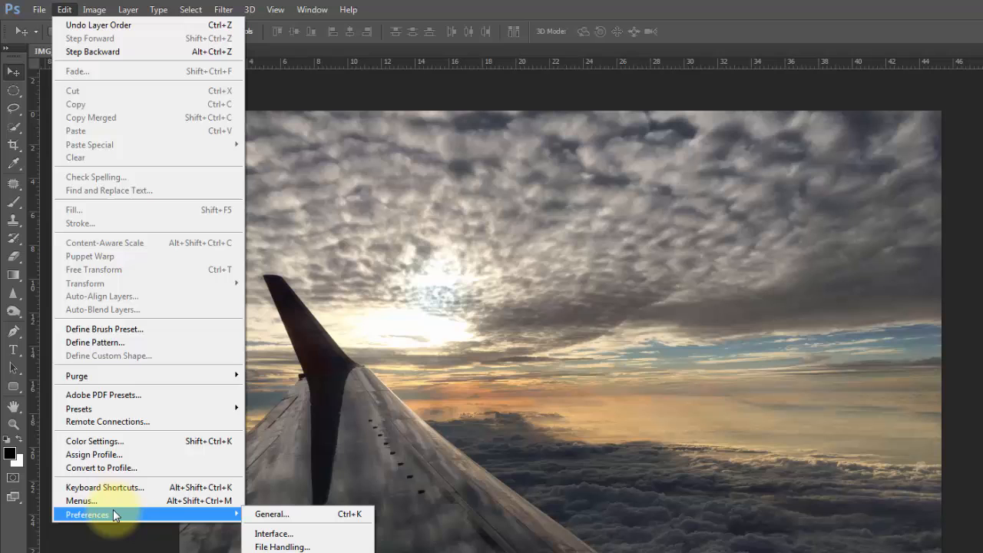
pyautogui.click(275, 534)
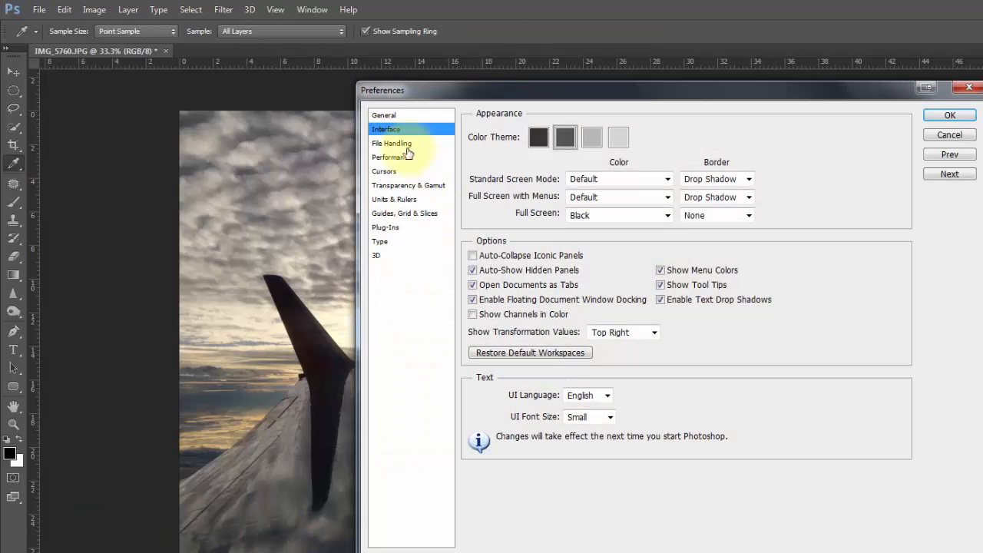
pyautogui.click(384, 116)
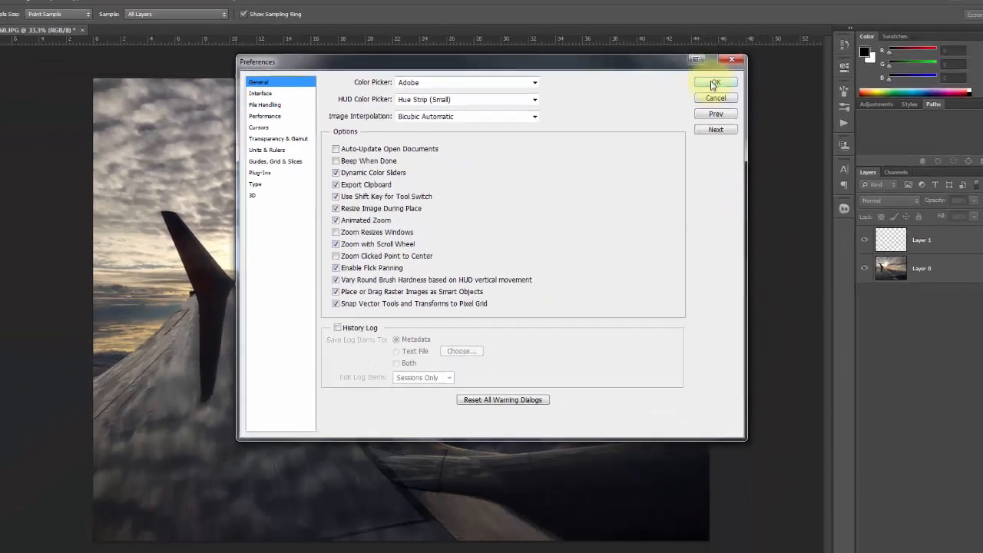
pyautogui.click(907, 63)
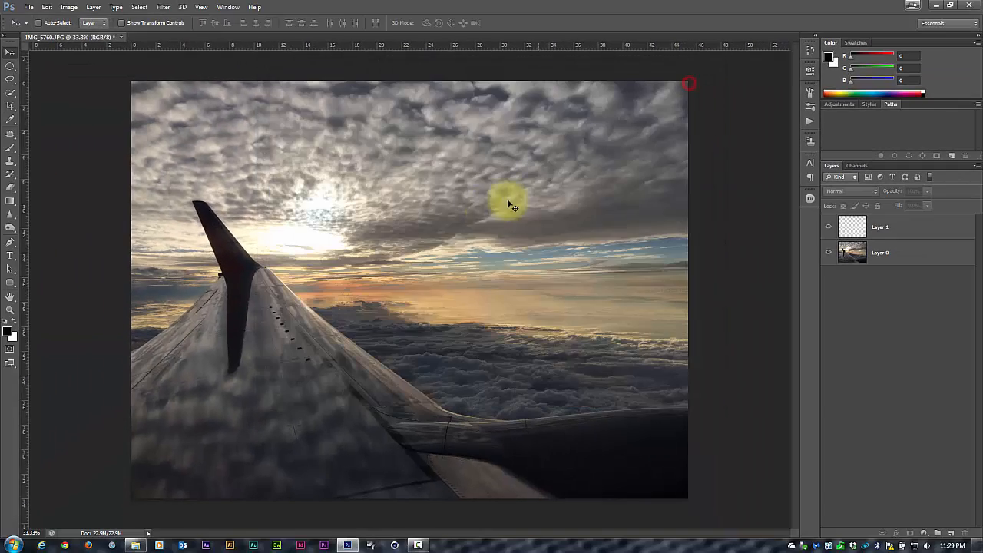
# Examine the photo at different zoom levels, including 100% and fit on screen
pyautogui.scroll(-3, 390, 273)
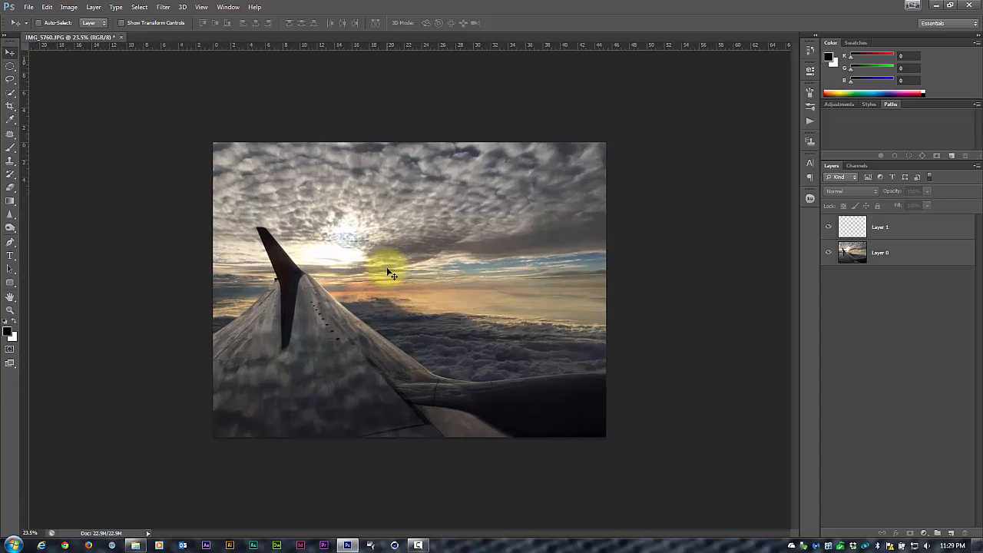
pyautogui.scroll(3, 390, 273)
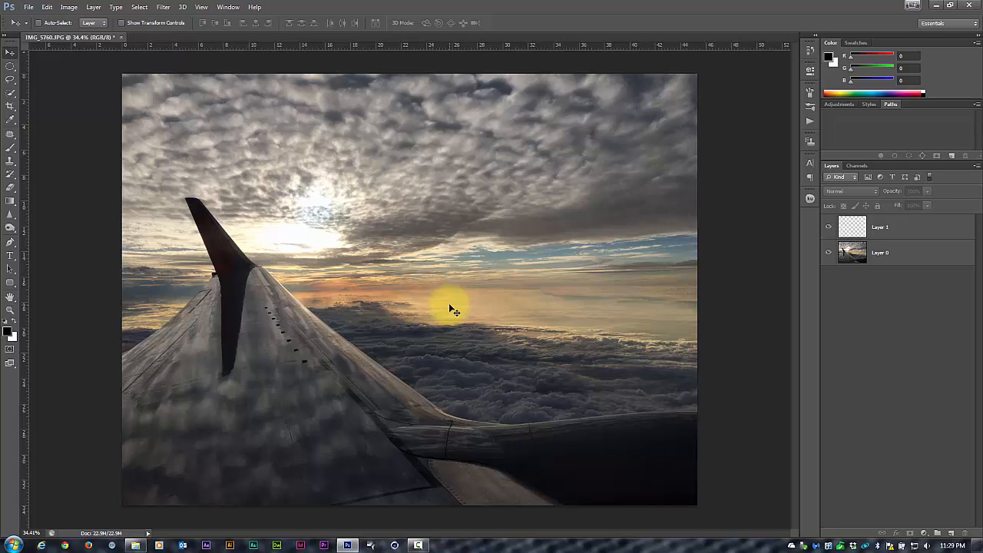
pyautogui.scroll(1, 452, 309)
pyautogui.hotkey('ctrl', '-')
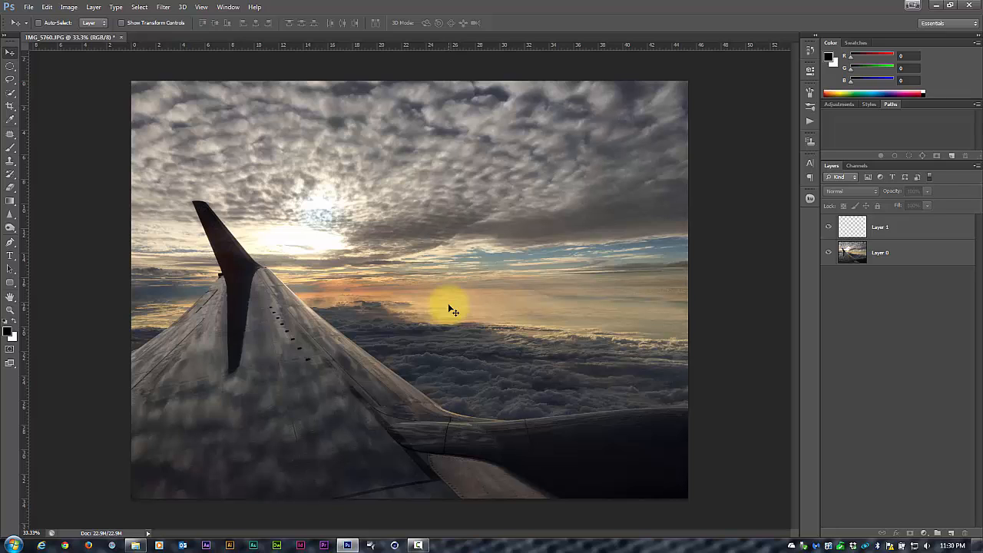
pyautogui.scroll(1, 453, 311)
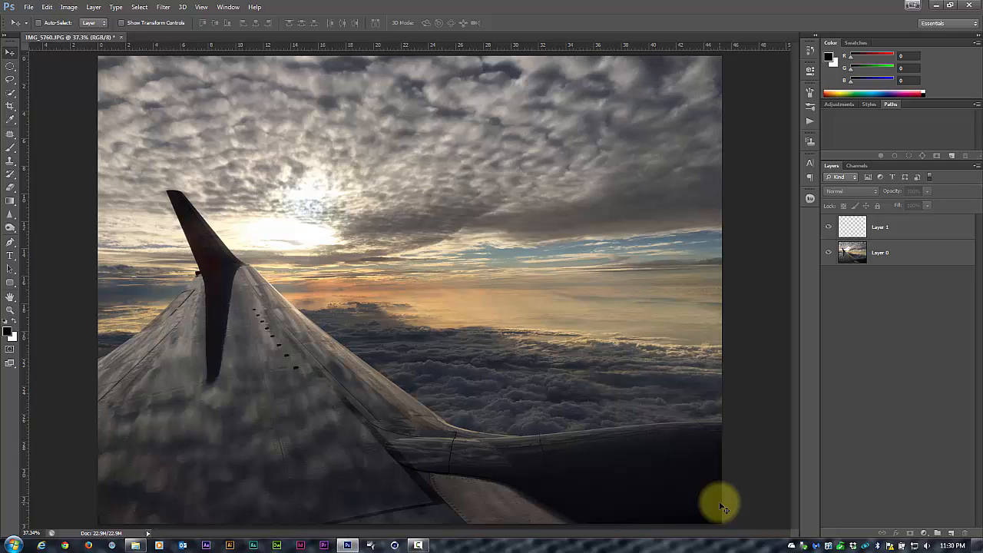
pyautogui.hotkey('ctrl', '1')
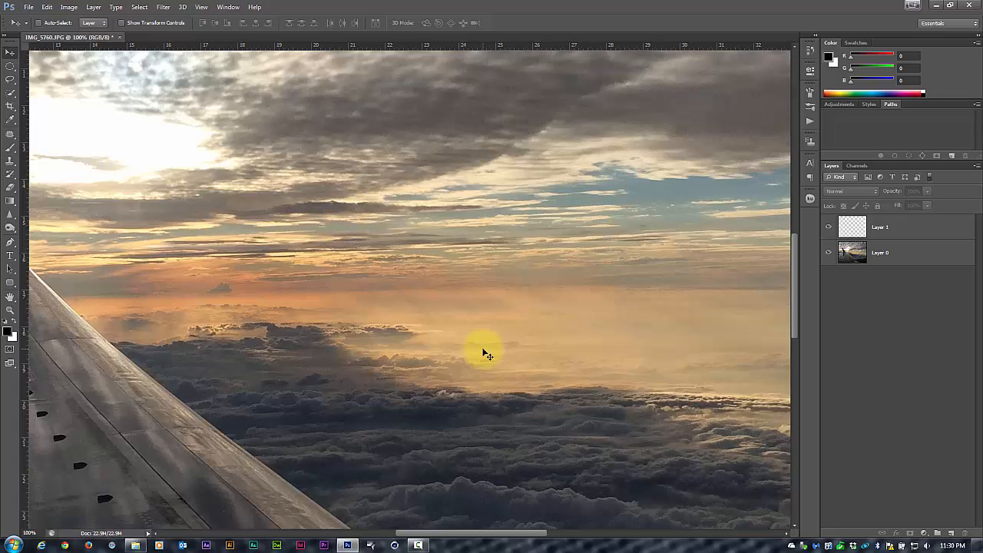
pyautogui.hotkey('ctrl', '0')
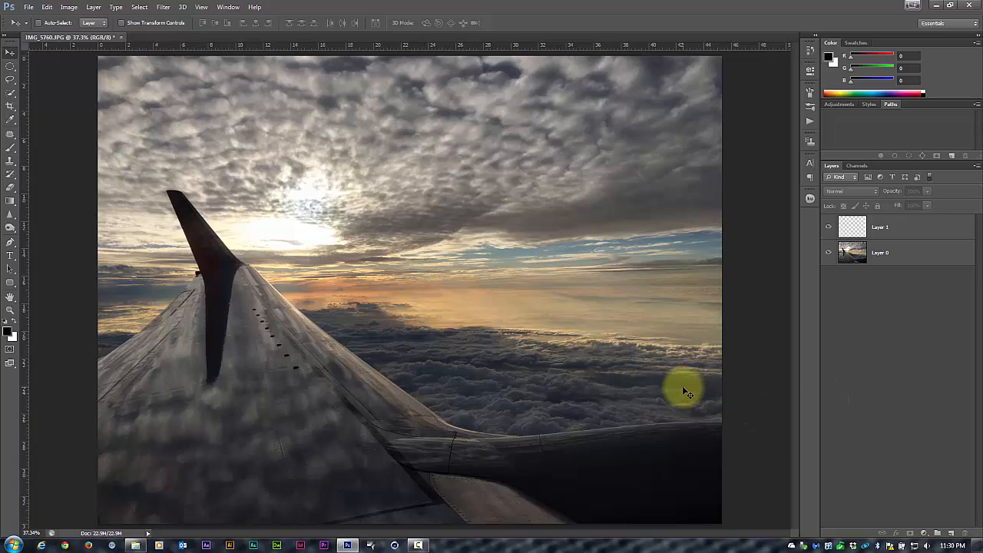
pyautogui.scroll(-2, 421, 301)
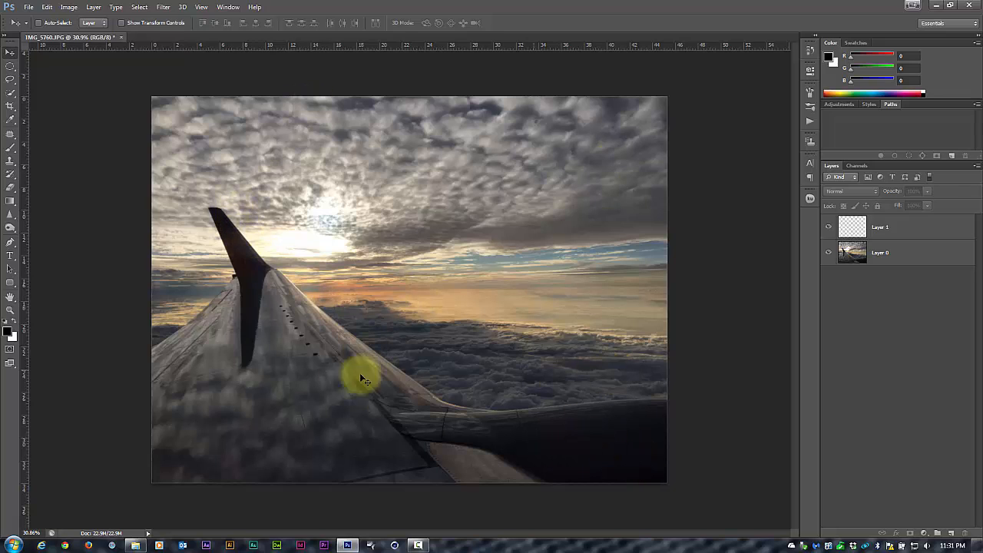
# Try to move the photo with the Move tool while no layer is selected
pyautogui.click(648, 466)
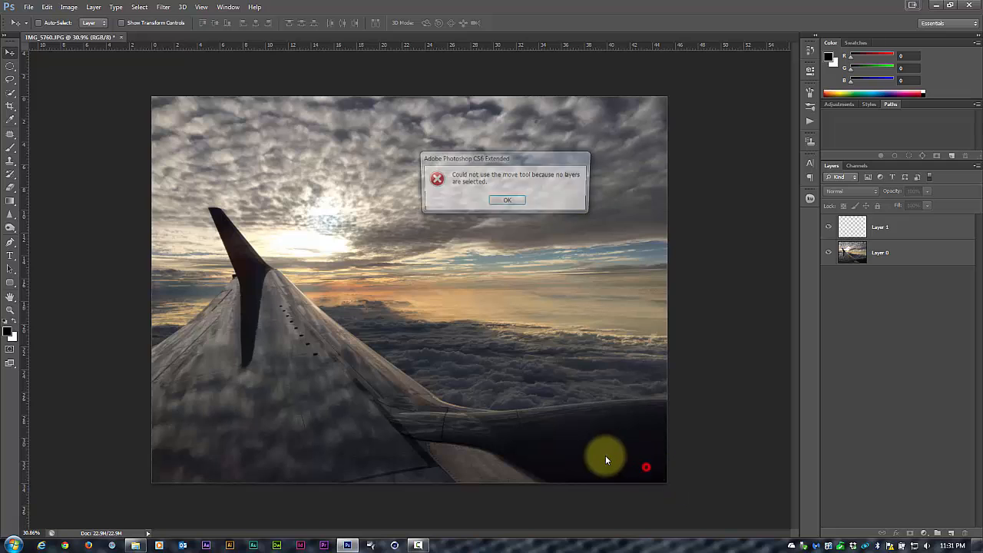
pyautogui.click(597, 366)
pyautogui.click(406, 339)
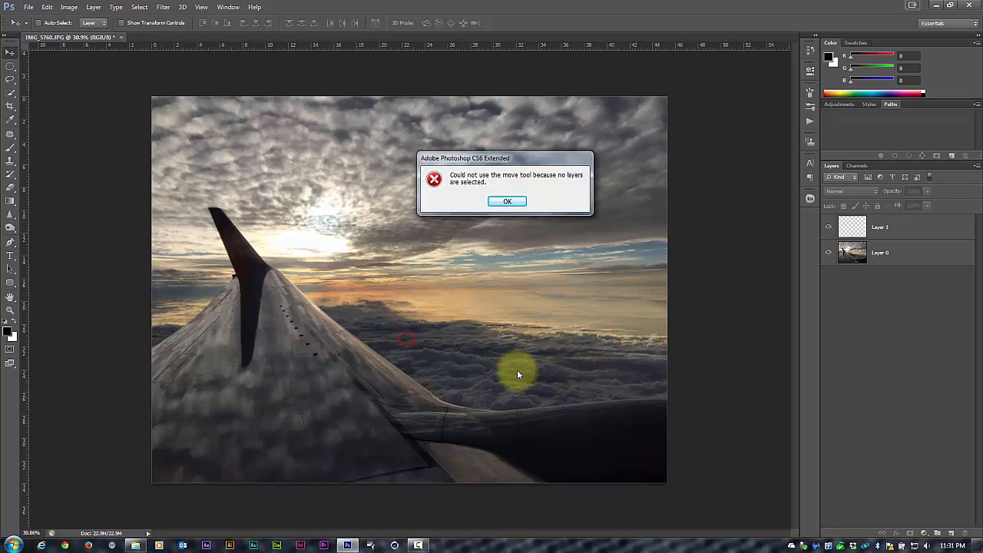
pyautogui.click(506, 202)
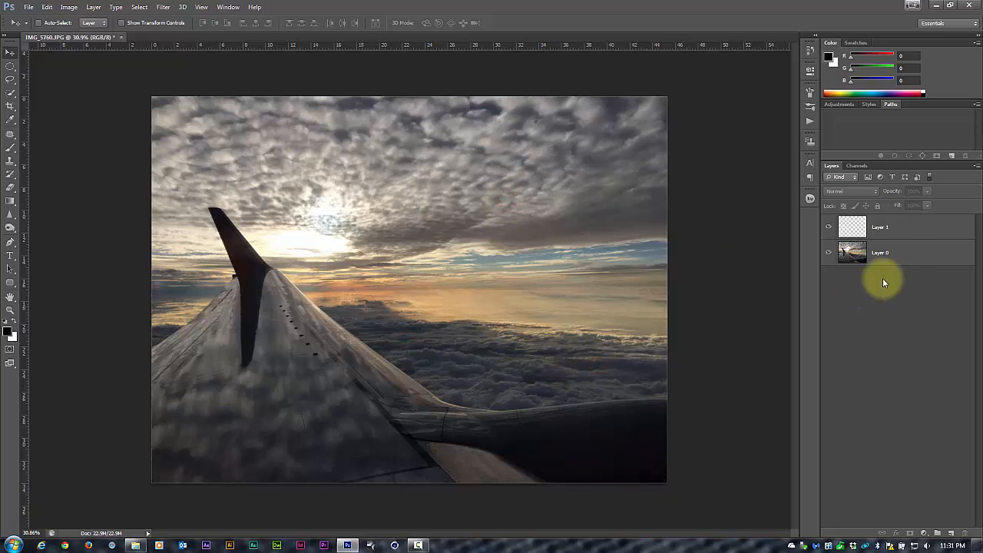
# Try the Move tool on the photo in Layer 0 and on the empty Layer 1
pyautogui.click(908, 256)
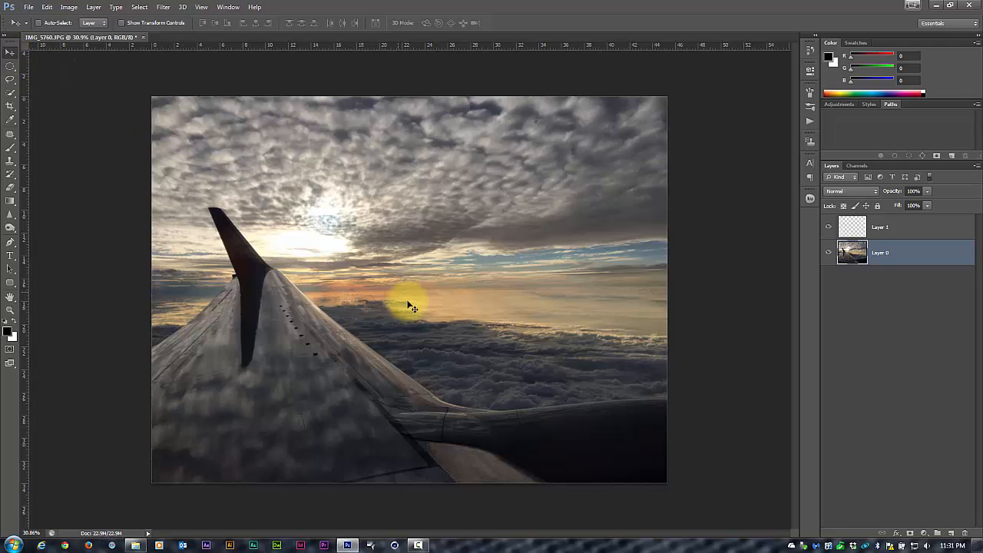
pyautogui.moveTo(442, 305)
pyautogui.mouseDown()
pyautogui.moveTo(384, 284)
pyautogui.moveTo(359, 296)
pyautogui.moveTo(355, 316)
pyautogui.moveTo(406, 316)
pyautogui.moveTo(439, 303)
pyautogui.mouseUp()
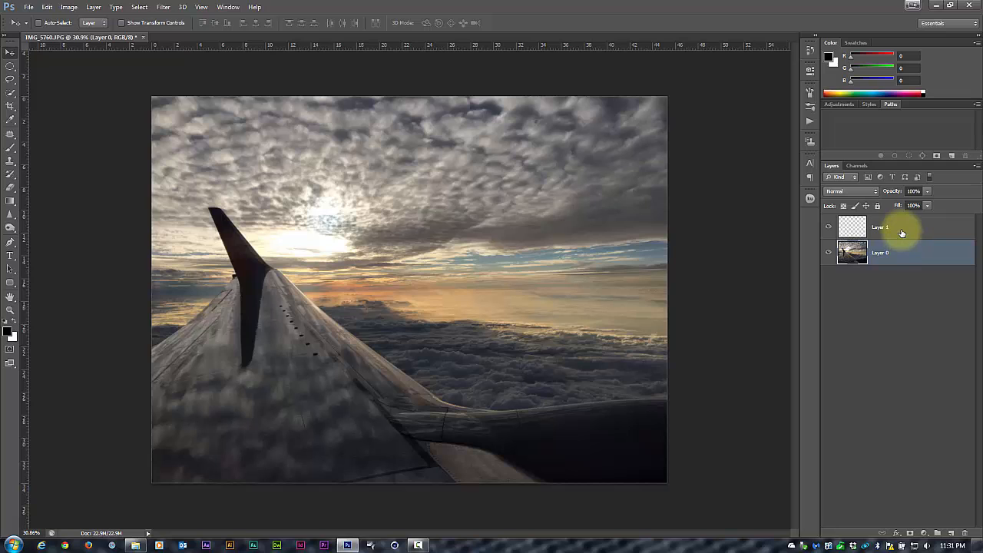
pyautogui.click(903, 232)
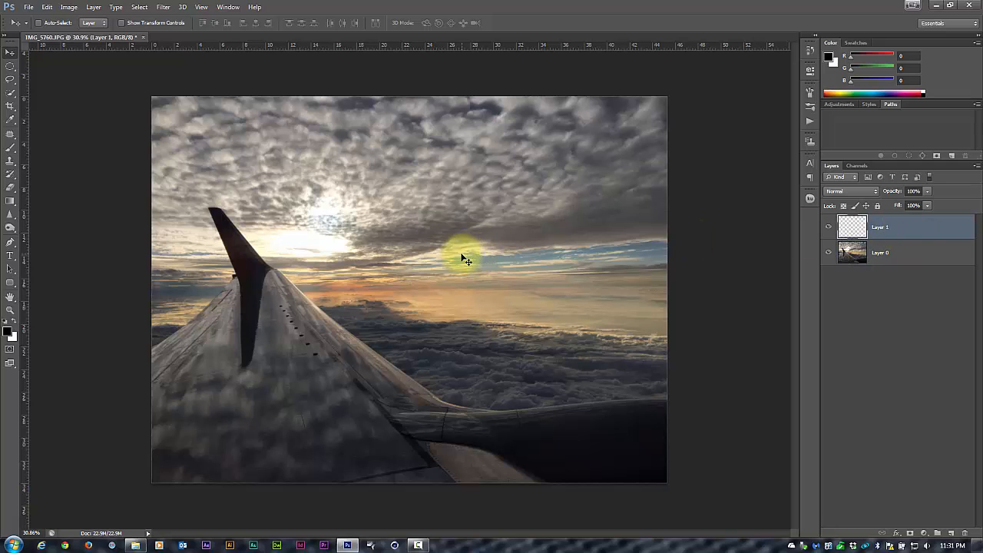
pyautogui.moveTo(456, 253); pyautogui.dragTo(413, 272)
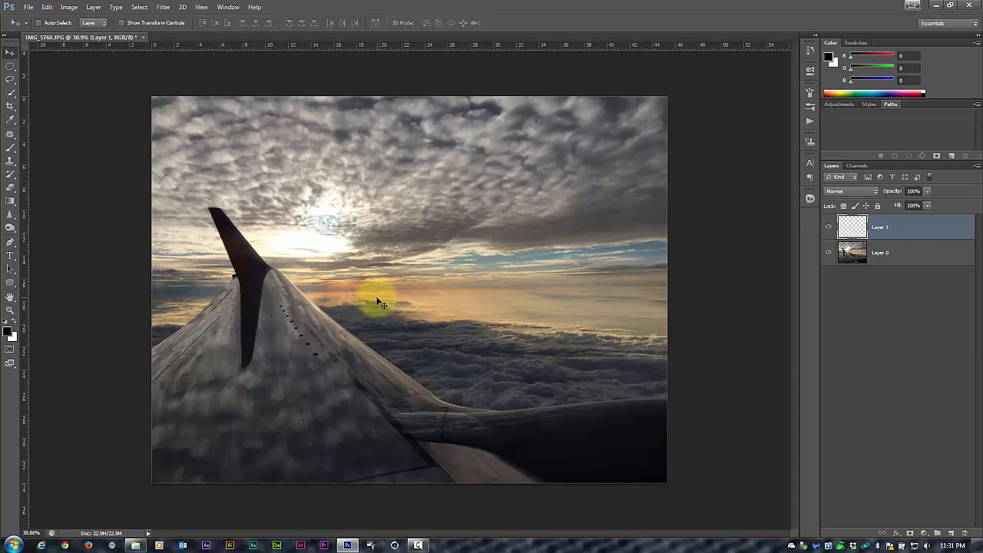
# Free-transform Layer 0, shrinking it both proportionally and disproportionately, and scale it back to about 100%
pyautogui.click(909, 255)
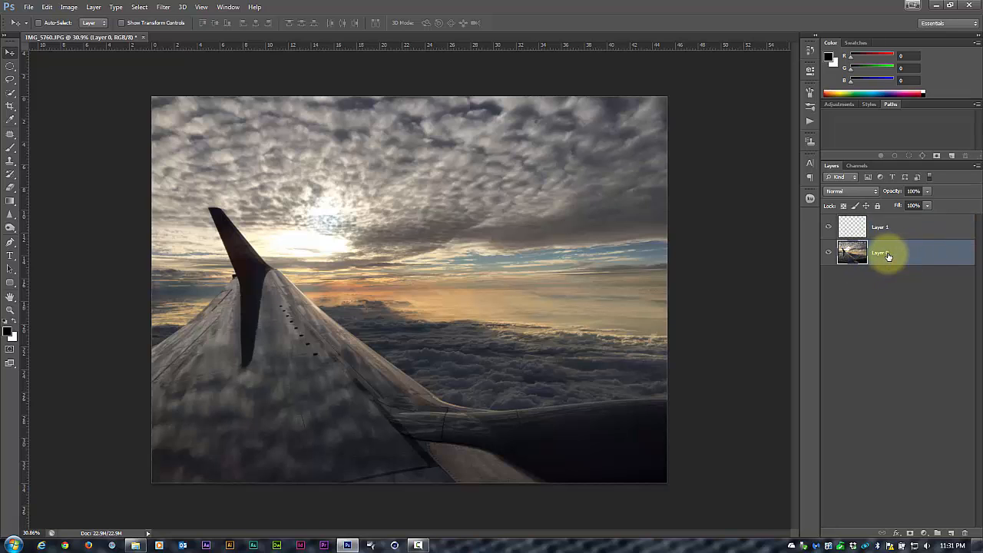
pyautogui.hotkey('ctrl', 't')
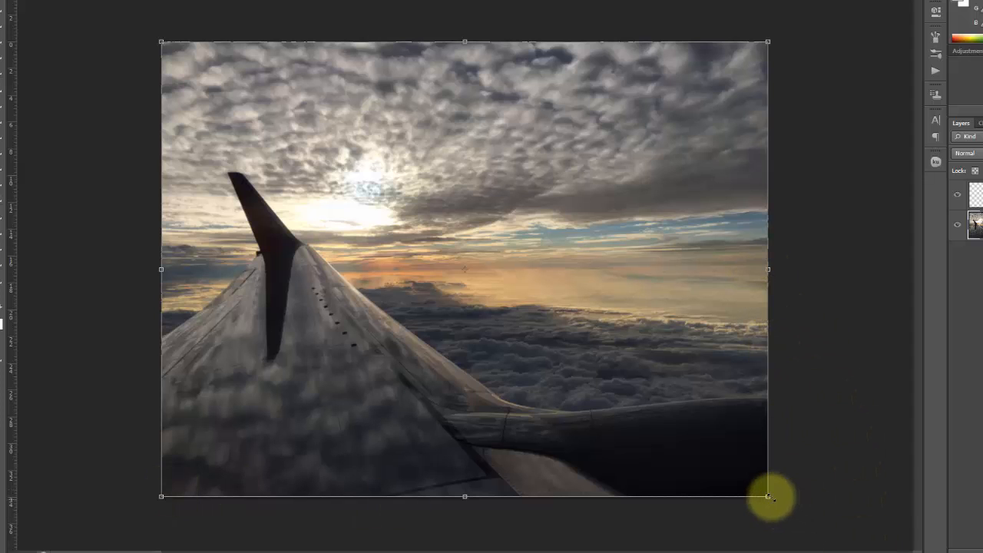
pyautogui.moveTo(768, 497); pyautogui.dragTo(553, 295)
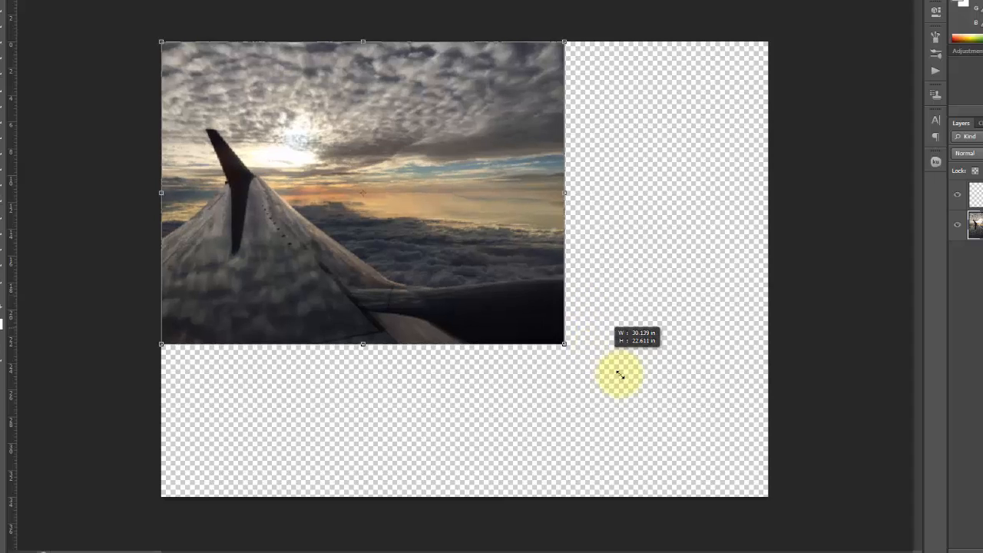
pyautogui.moveTo(619, 374); pyautogui.dragTo(544, 226)
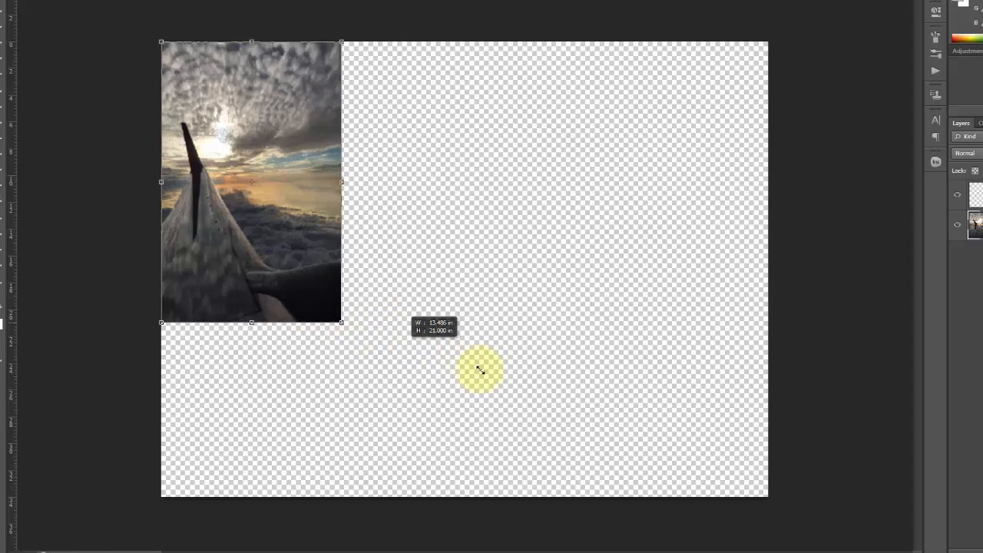
pyautogui.moveTo(479, 370); pyautogui.dragTo(736, 472)
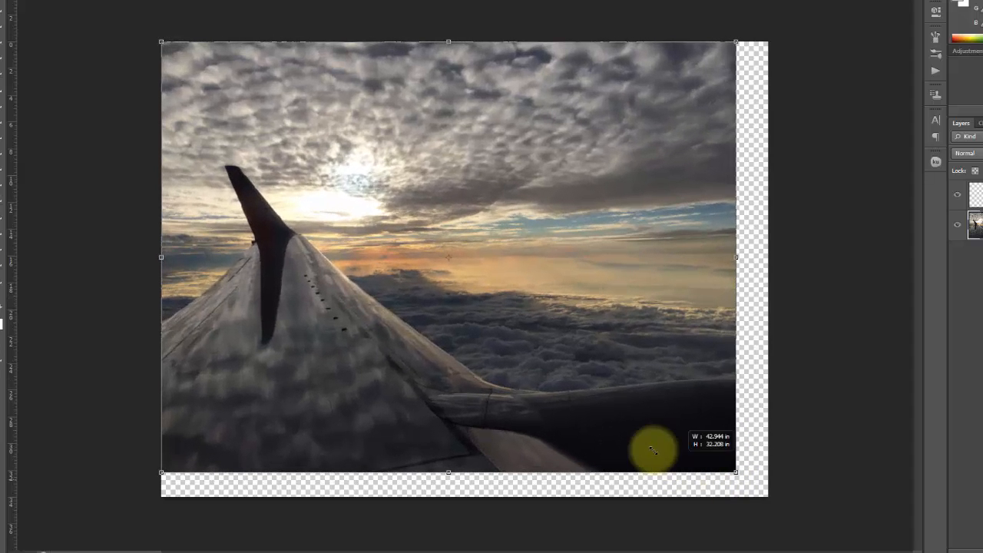
pyautogui.moveTo(652, 449); pyautogui.dragTo(761, 510)
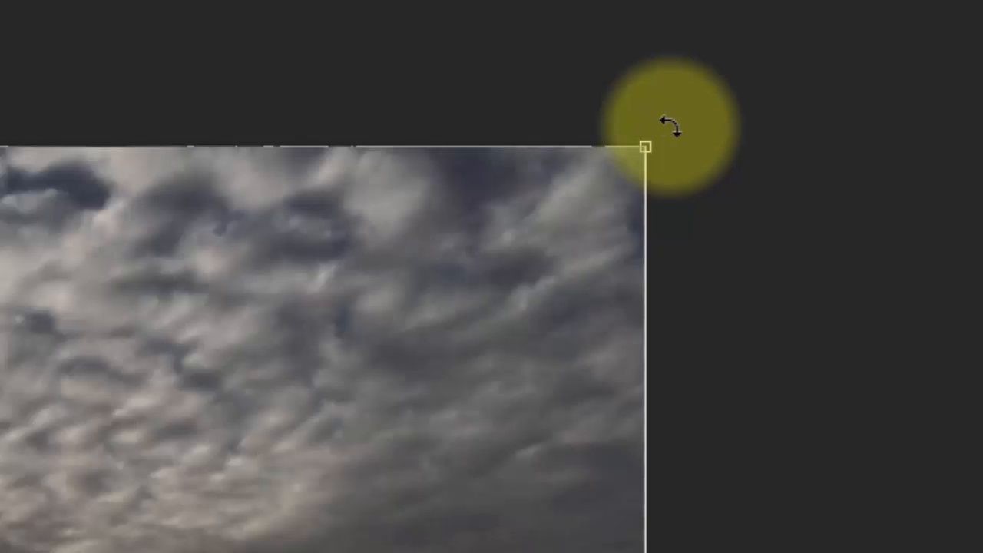
# Rotate Layer 0 to about -14.3°, apply the transformation and undo it
pyautogui.moveTo(681, 128); pyautogui.dragTo(729, 247)
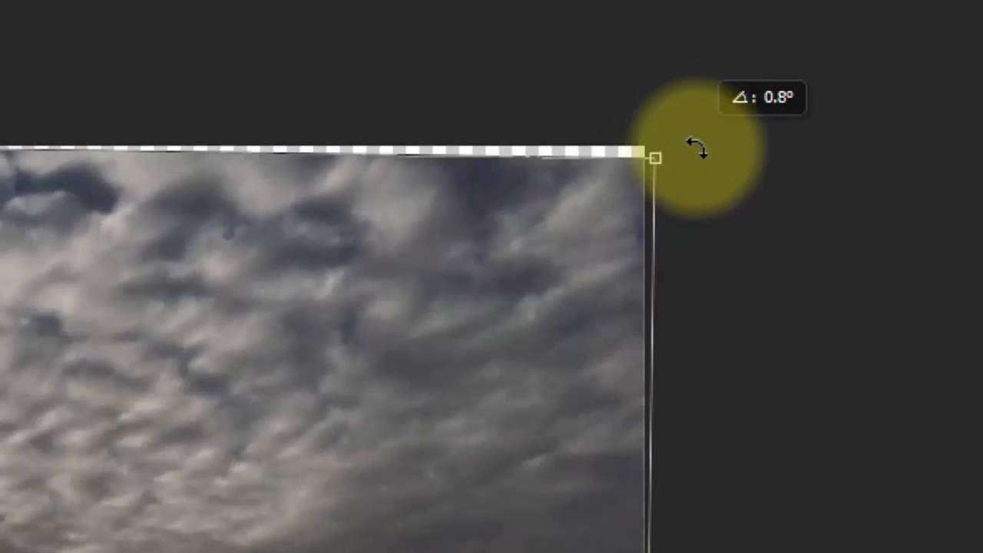
pyautogui.moveTo(792, 93); pyautogui.dragTo(642, 18)
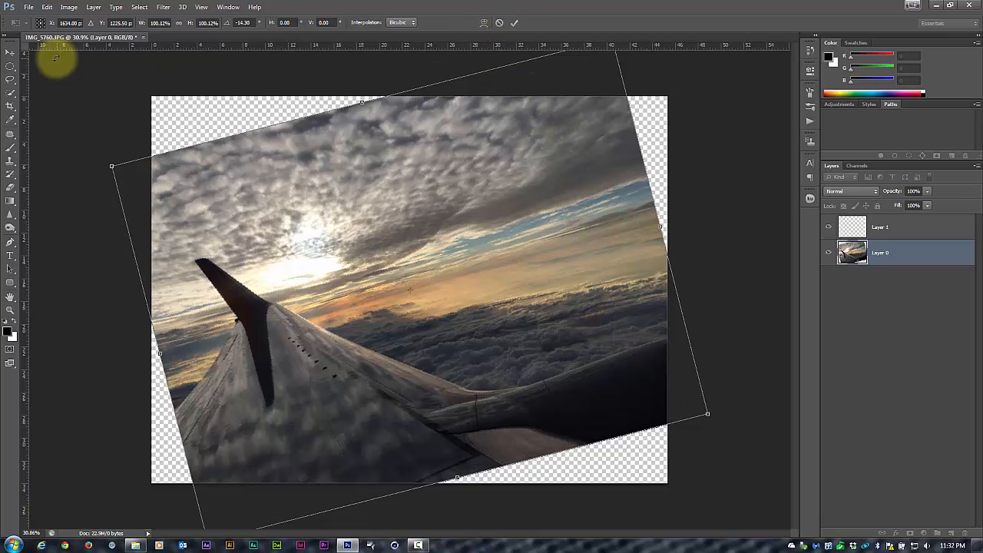
pyautogui.click(10, 55)
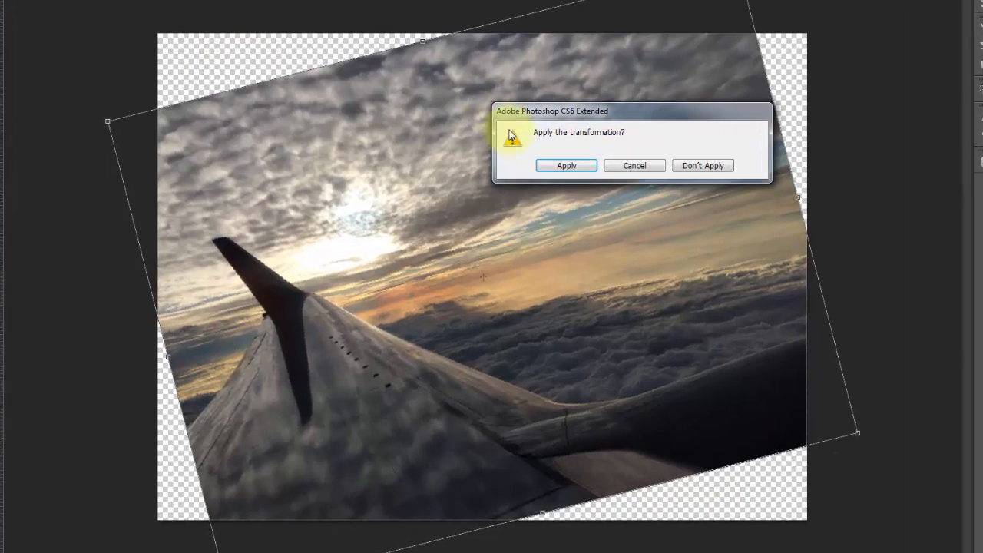
pyautogui.click(470, 201)
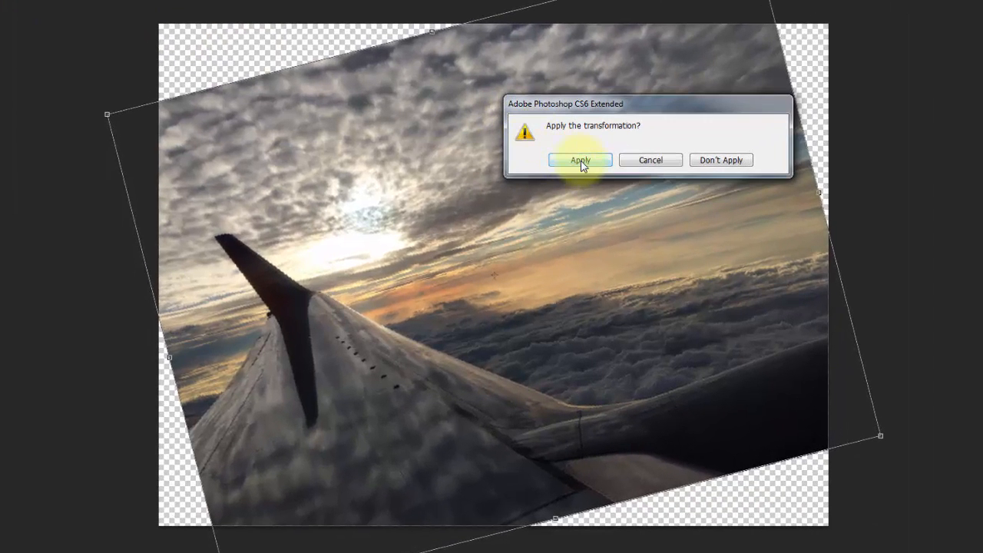
pyautogui.click(580, 161)
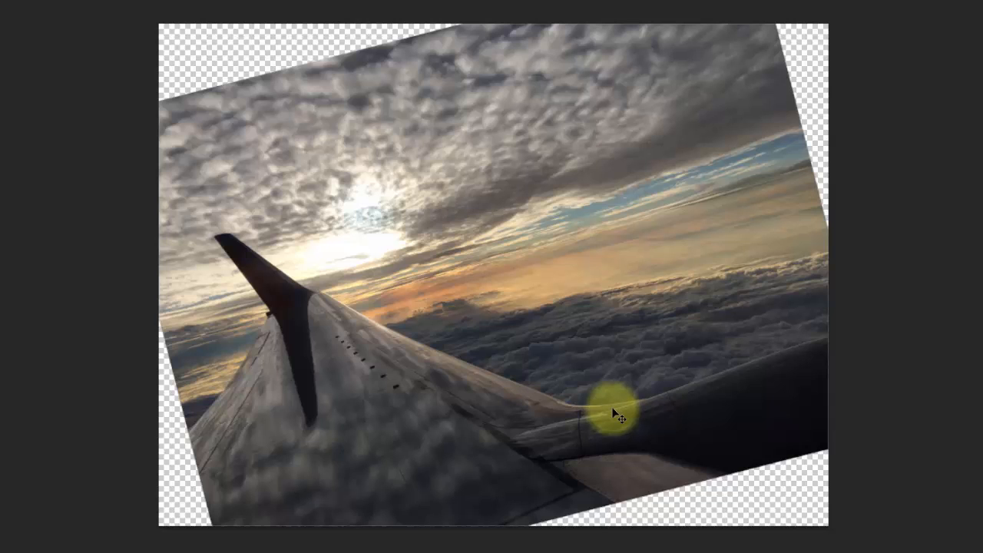
pyautogui.hotkey('ctrl', 'z')
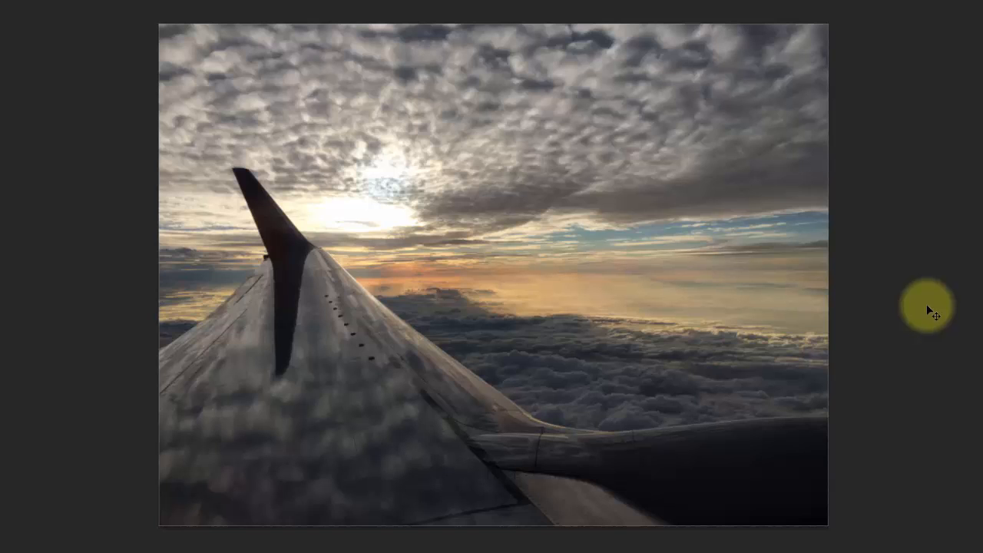
# Try rotating Layer 0 around a pivot placed on the wing tip, return the pivot near the centre and apply the transformation
pyautogui.hotkey('ctrl', 't')
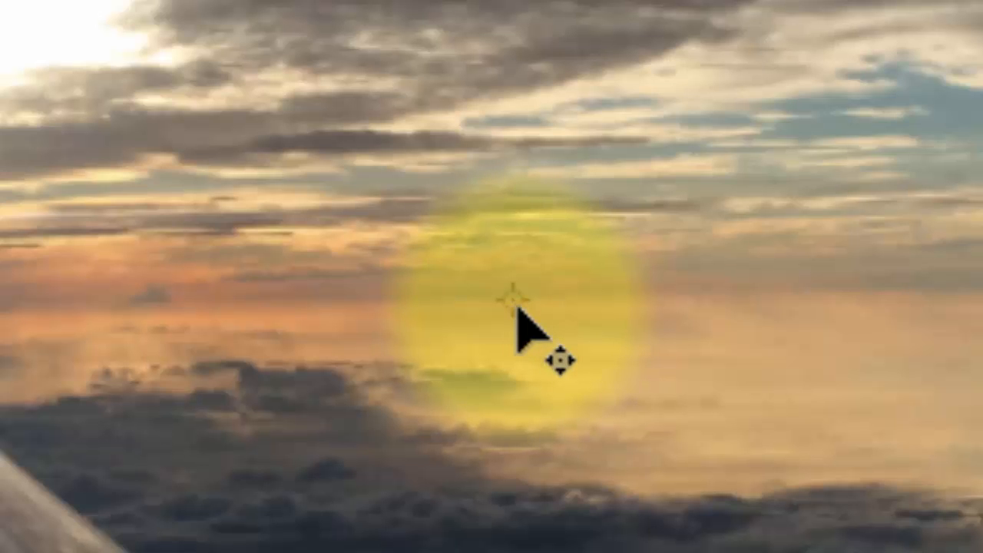
pyautogui.moveTo(517, 308); pyautogui.dragTo(183, 131)
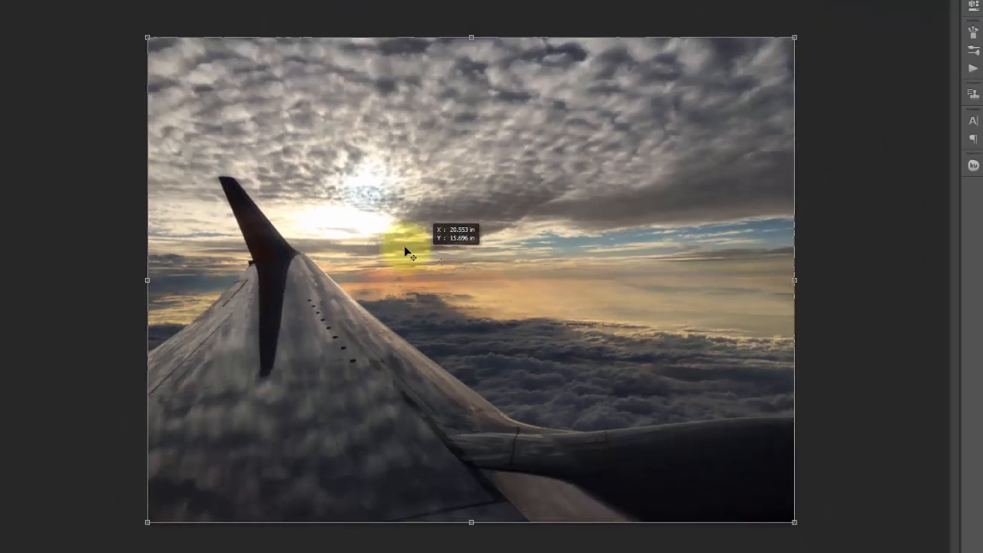
pyautogui.moveTo(407, 251); pyautogui.dragTo(221, 184)
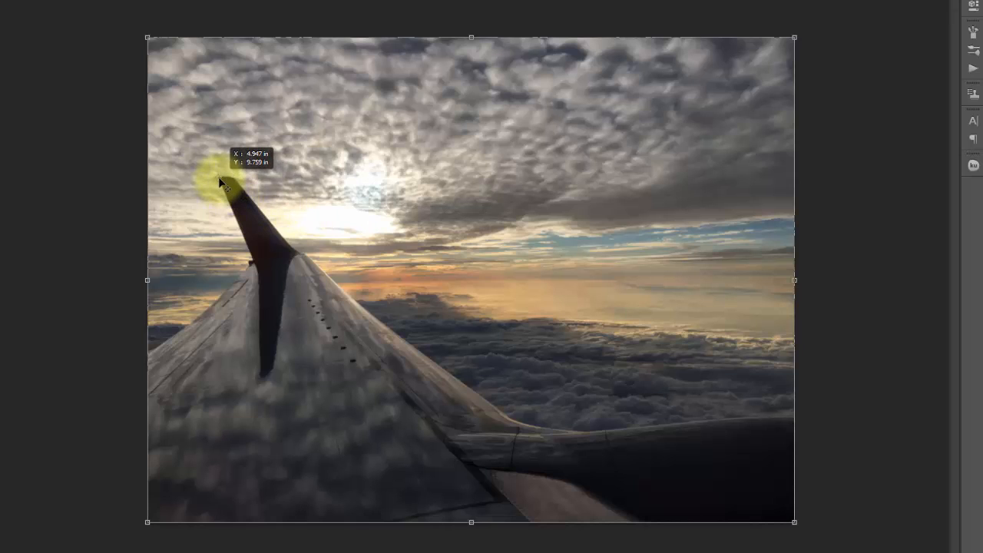
pyautogui.moveTo(221, 182); pyautogui.dragTo(222, 179)
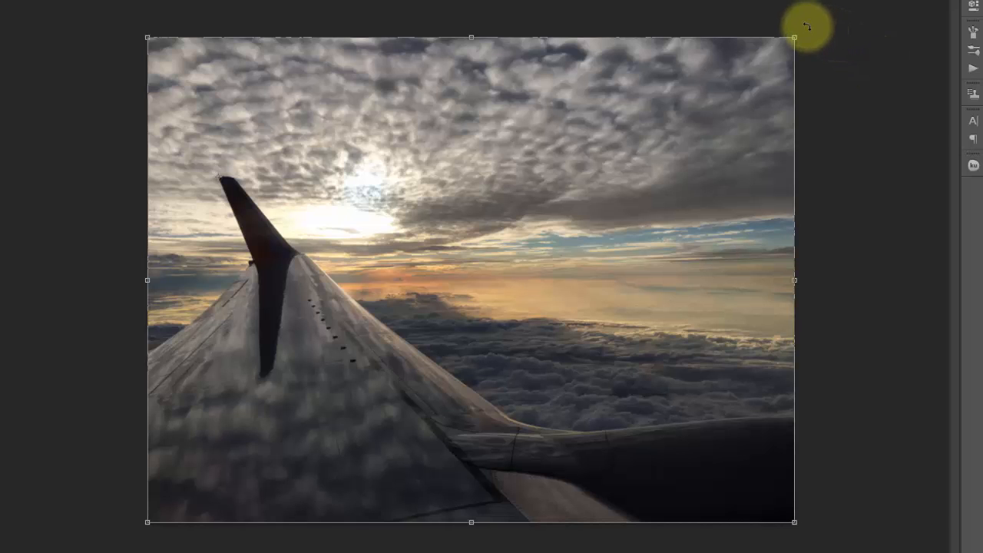
pyautogui.moveTo(806, 27)
pyautogui.mouseDown()
pyautogui.moveTo(825, 115)
pyautogui.moveTo(801, 179)
pyautogui.moveTo(741, 272)
pyautogui.moveTo(607, 341)
pyautogui.moveTo(326, 310)
pyautogui.moveTo(763, 189)
pyautogui.moveTo(789, 172)
pyautogui.moveTo(817, 22)
pyautogui.mouseUp()
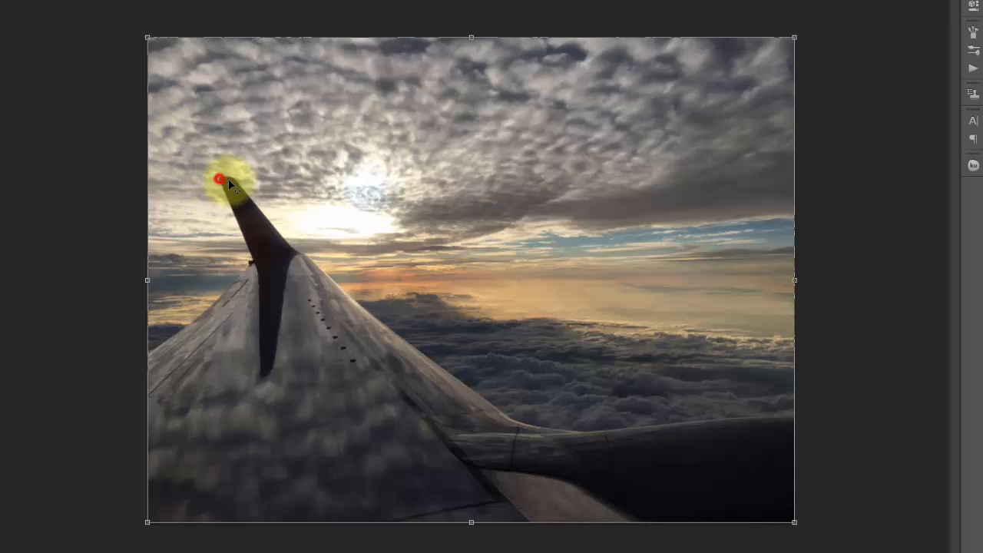
pyautogui.moveTo(228, 179); pyautogui.dragTo(478, 274)
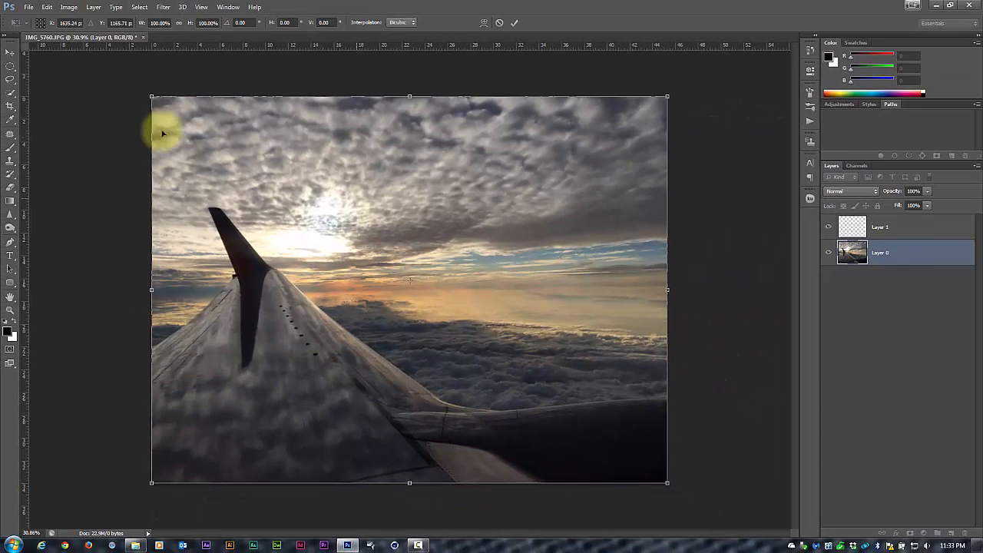
pyautogui.click(11, 53)
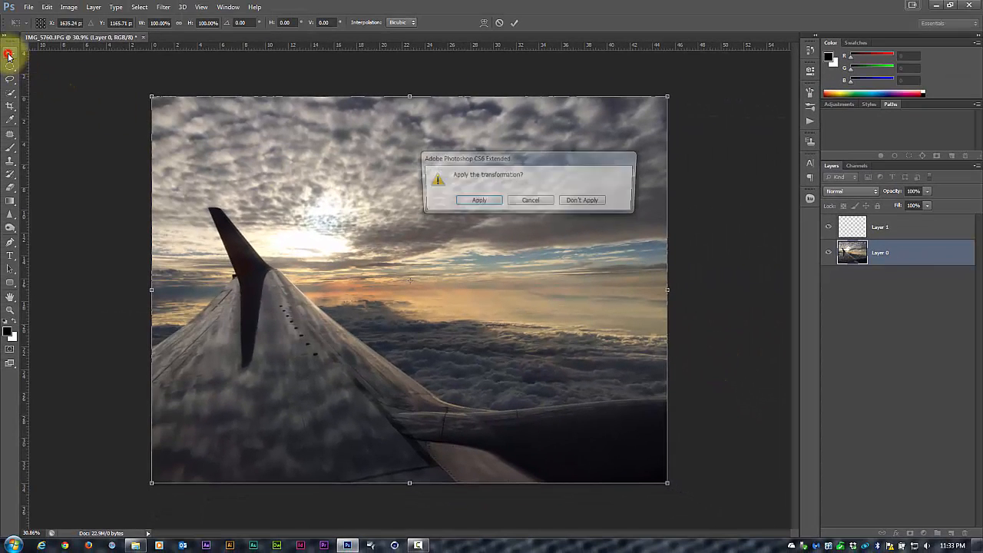
pyautogui.click(477, 202)
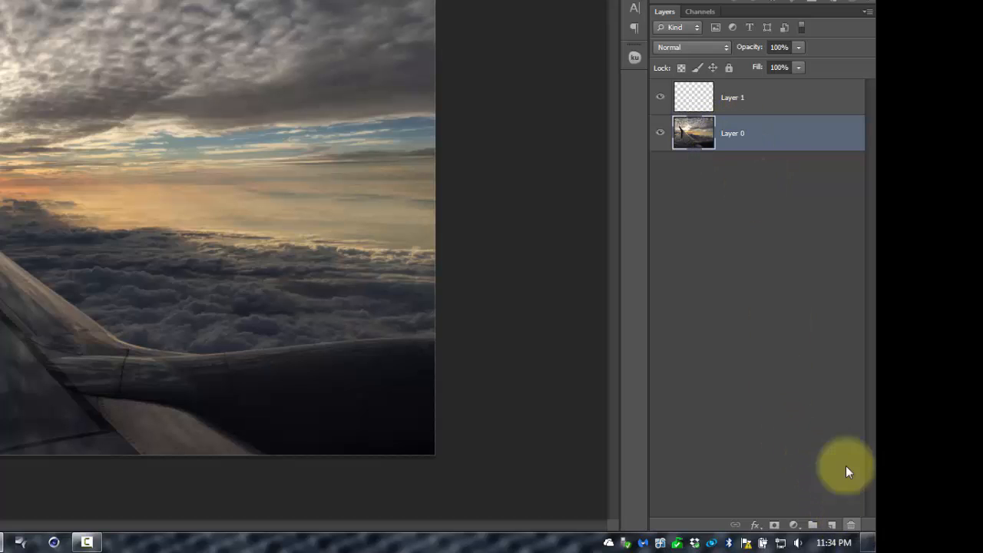
# Delete Layer 0 in three different ways, with and without confirmation, undoing each deletion
pyautogui.click(850, 527)
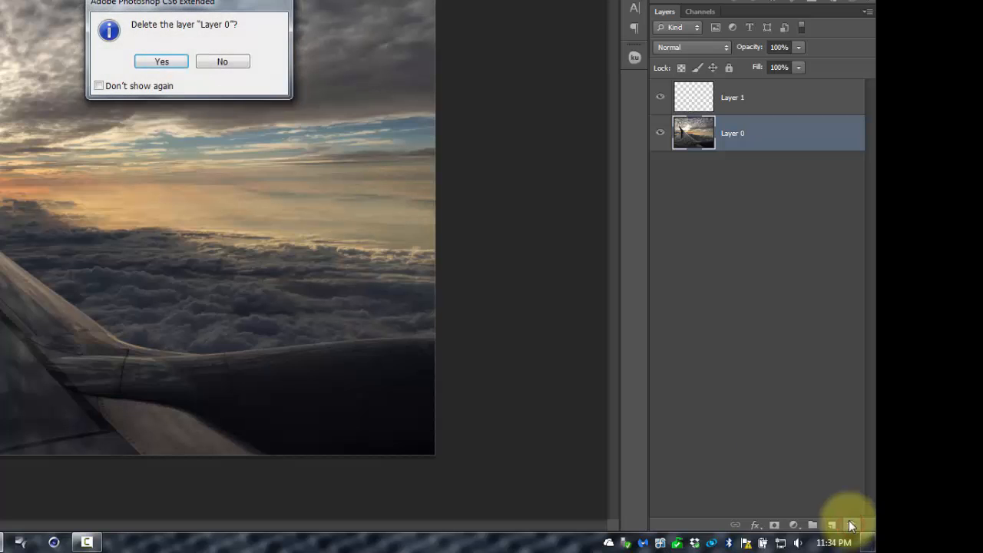
pyautogui.click(161, 61)
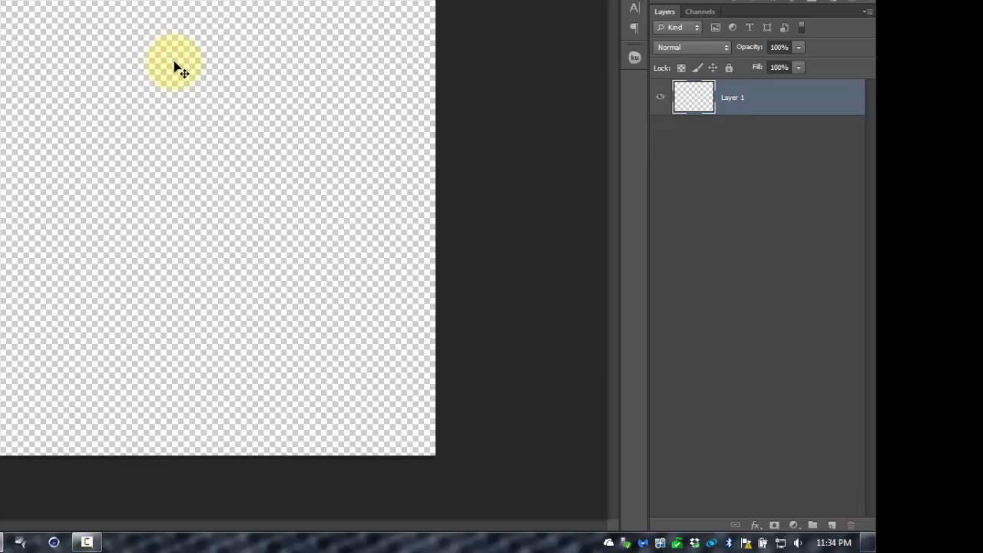
pyautogui.hotkey('ctrl', 'z')
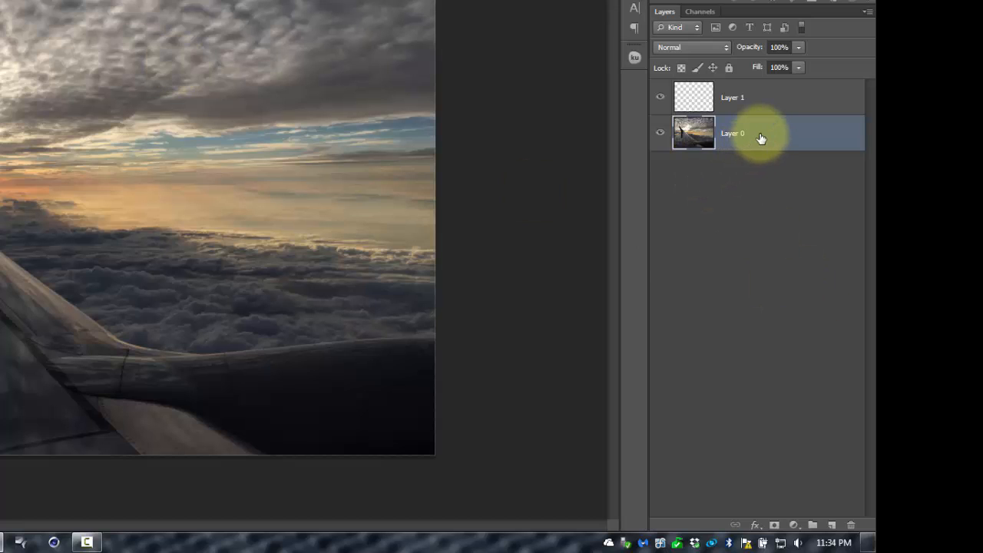
pyautogui.moveTo(760, 139); pyautogui.dragTo(850, 523)
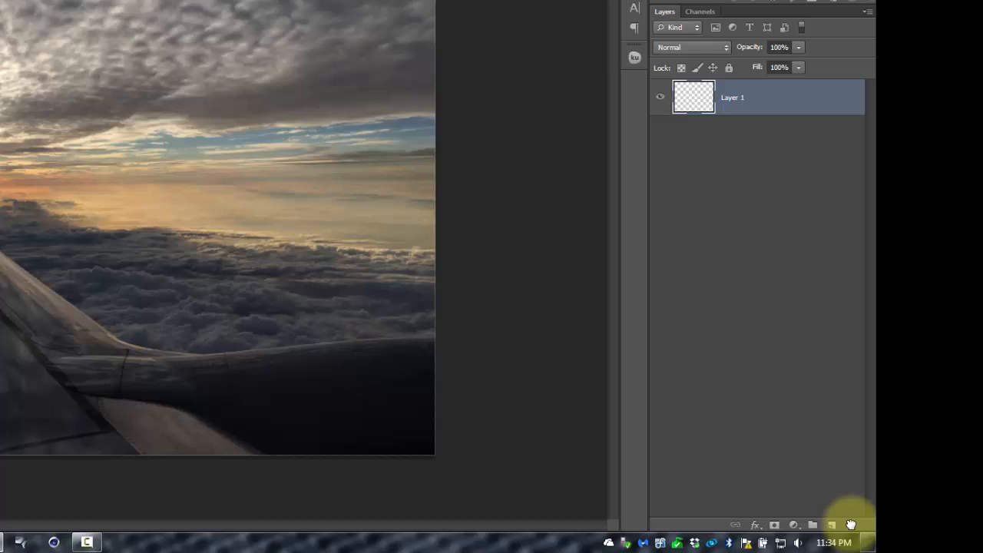
pyautogui.hotkey('ctrl', 'z')
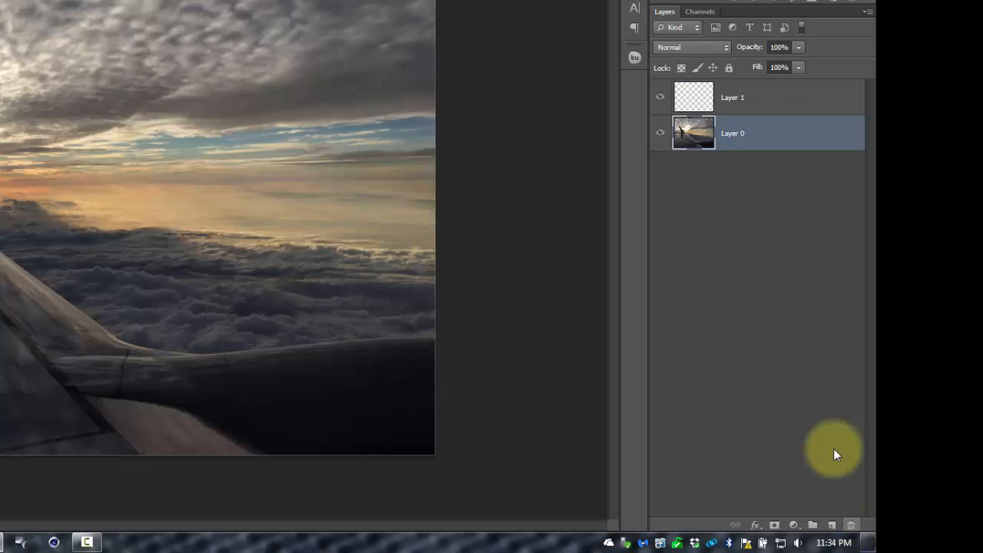
pyautogui.click(760, 136)
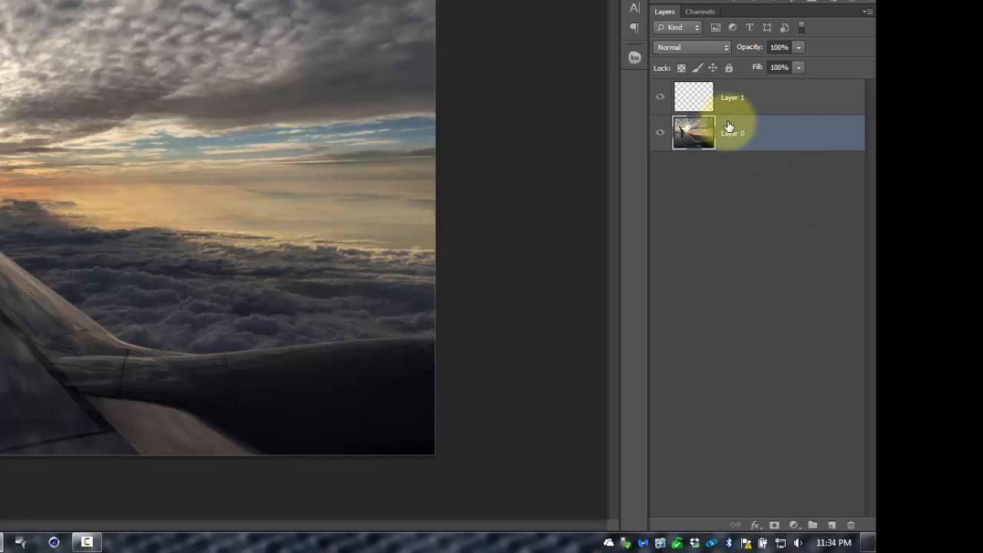
pyautogui.press('Delete')
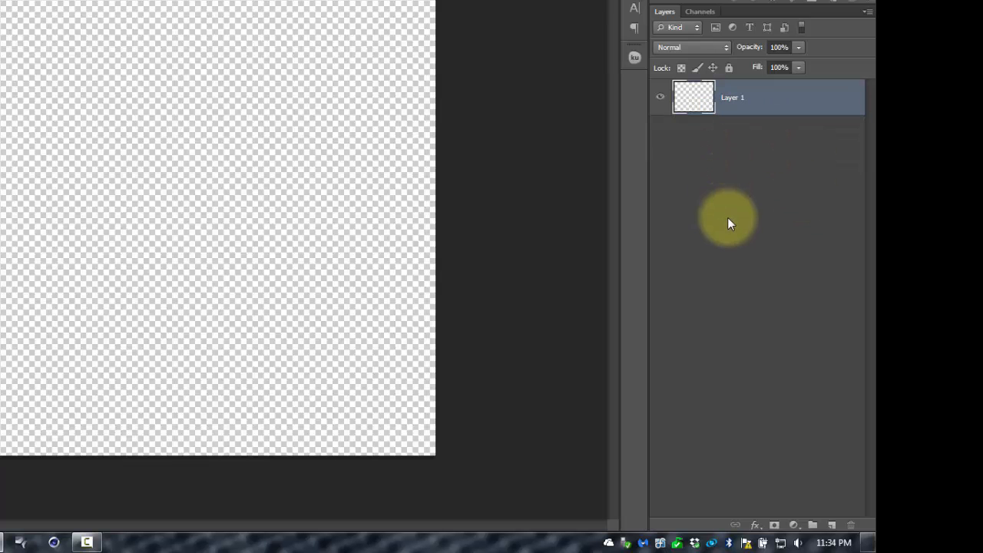
pyautogui.hotkey('ctrl', 'z')
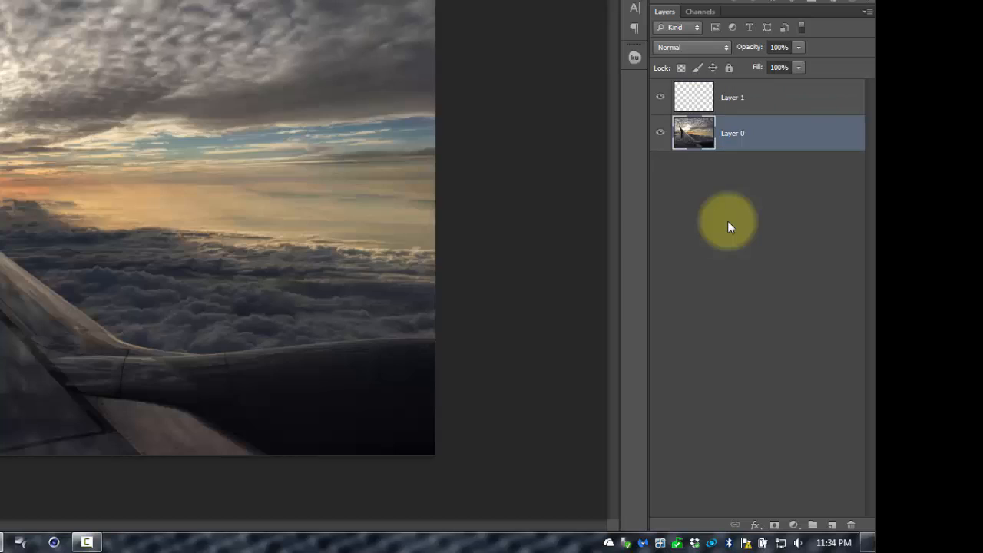